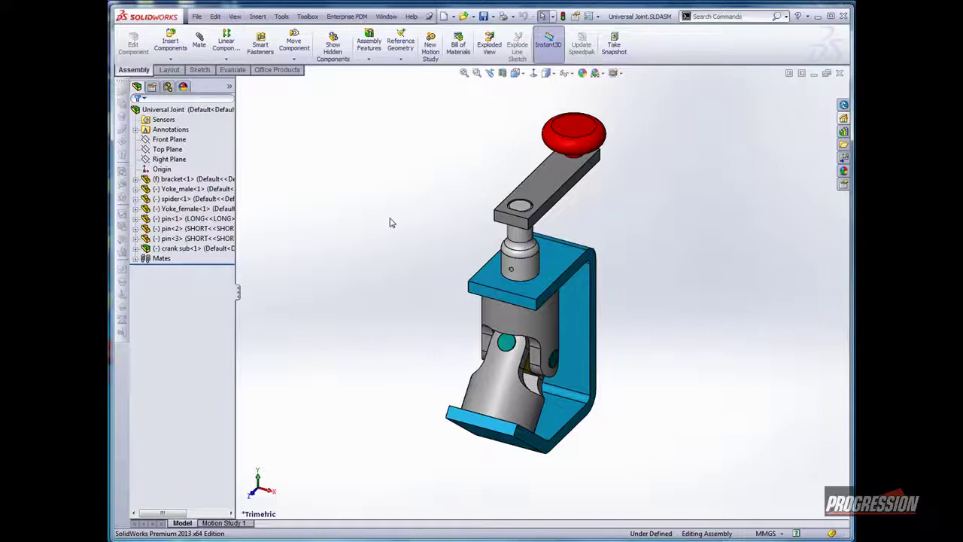
- Open the bracket part to examine its custom file properties, and close it with its changes saved
left_click(493, 273)
left_click(515, 219)
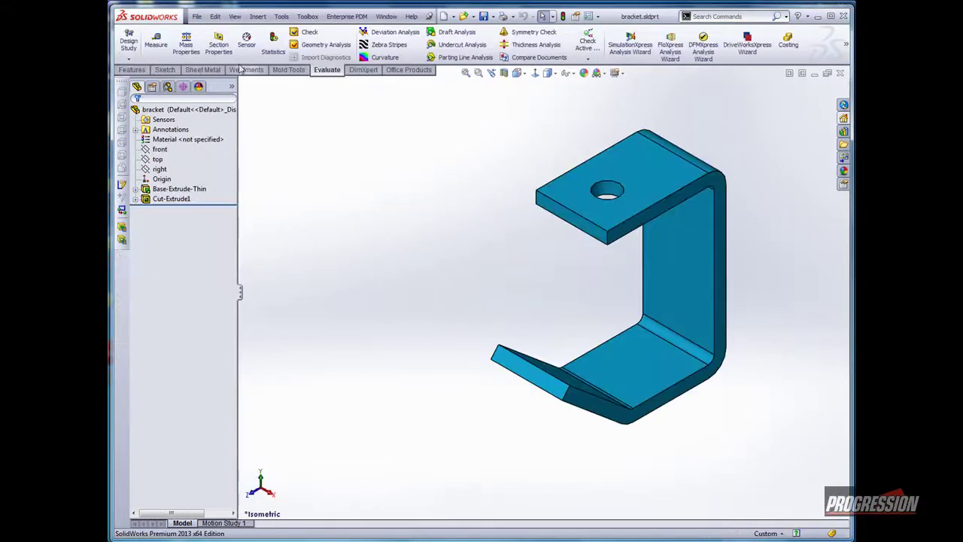
left_click(198, 18)
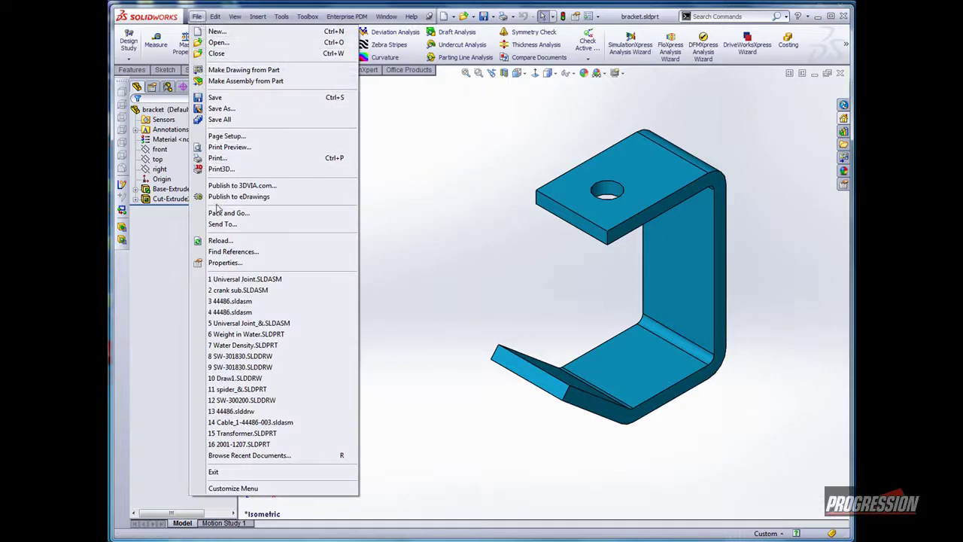
left_click(225, 263)
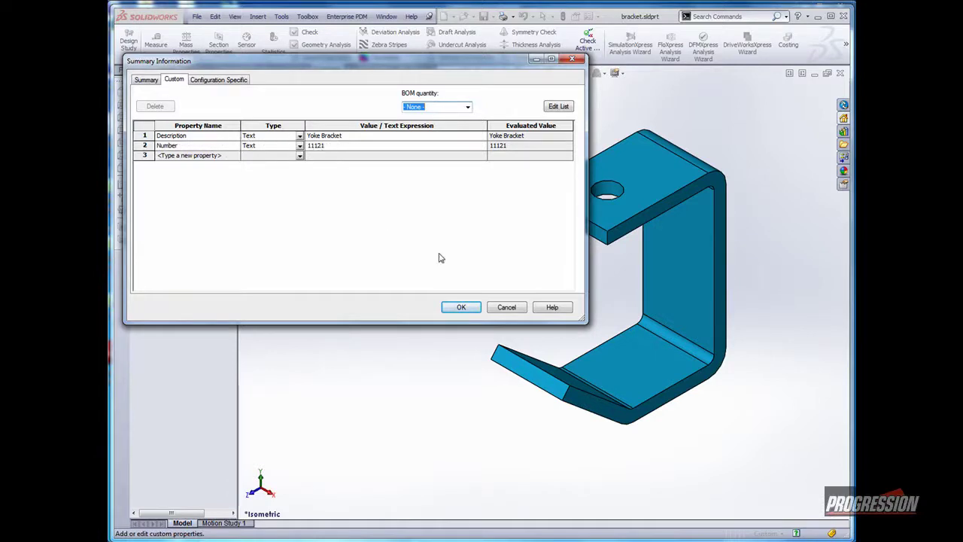
left_click(463, 307)
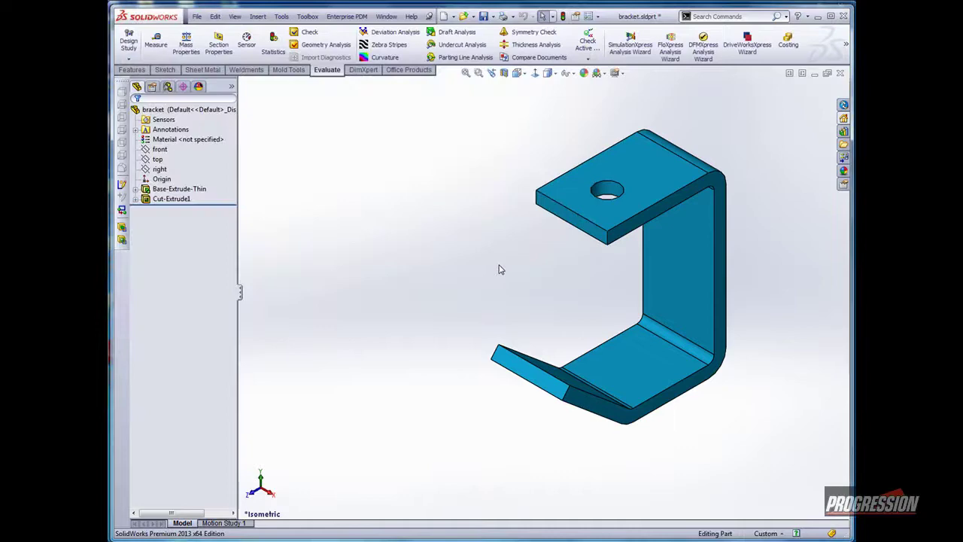
left_click(840, 73)
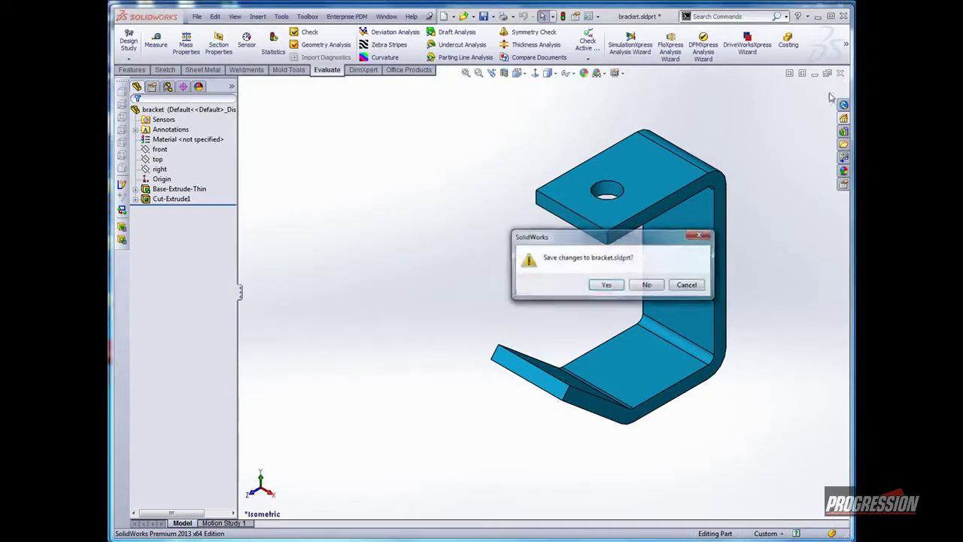
left_click(607, 285)
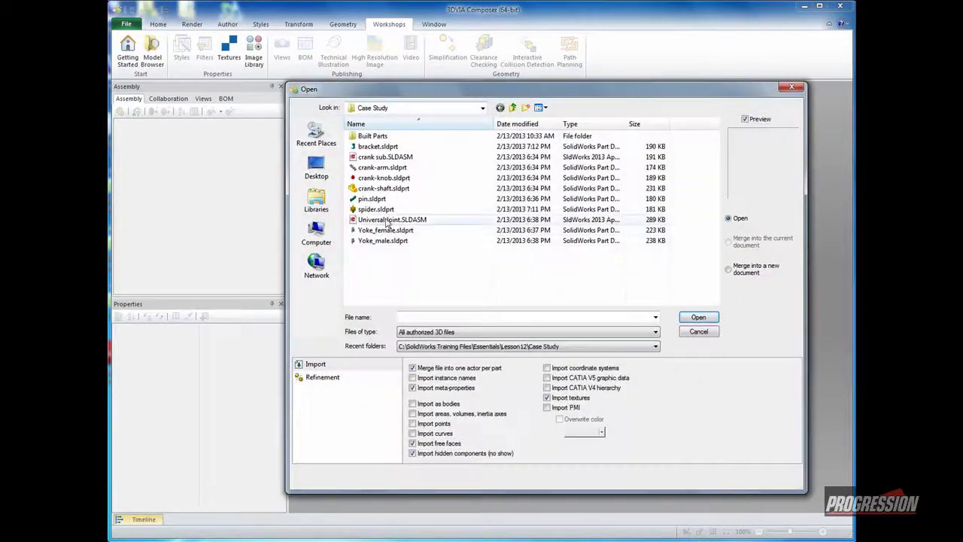
- Switch to 3DVIA Composer and open Universal Joint.SLDASM from the Case Study folder
left_click(382, 219)
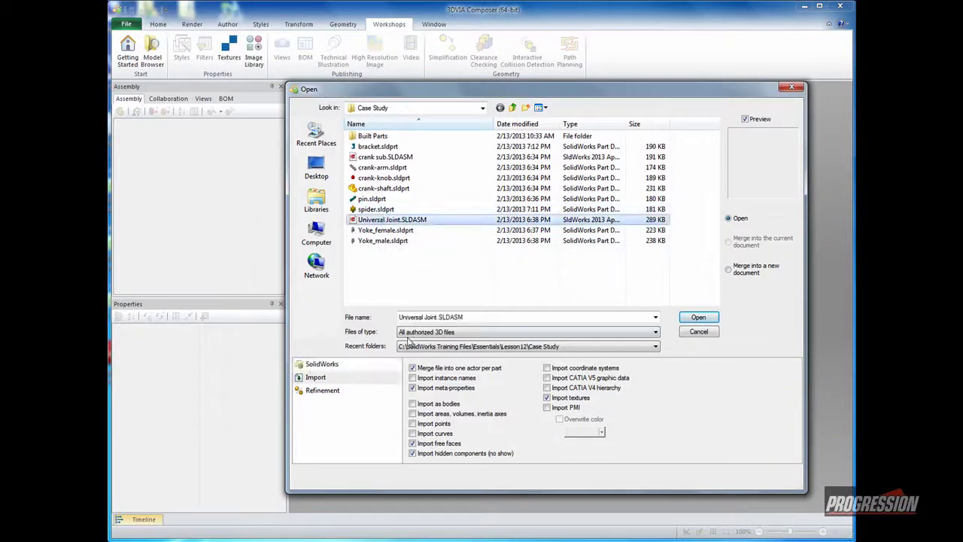
left_click(699, 317)
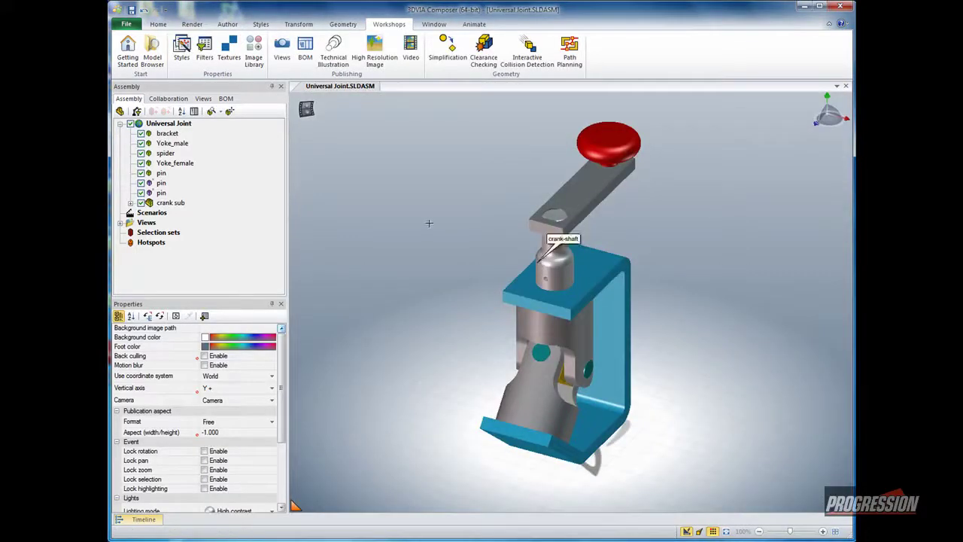
- Generate BOM IDs for the visible geometry using the Default BOM profile
left_click(225, 100)
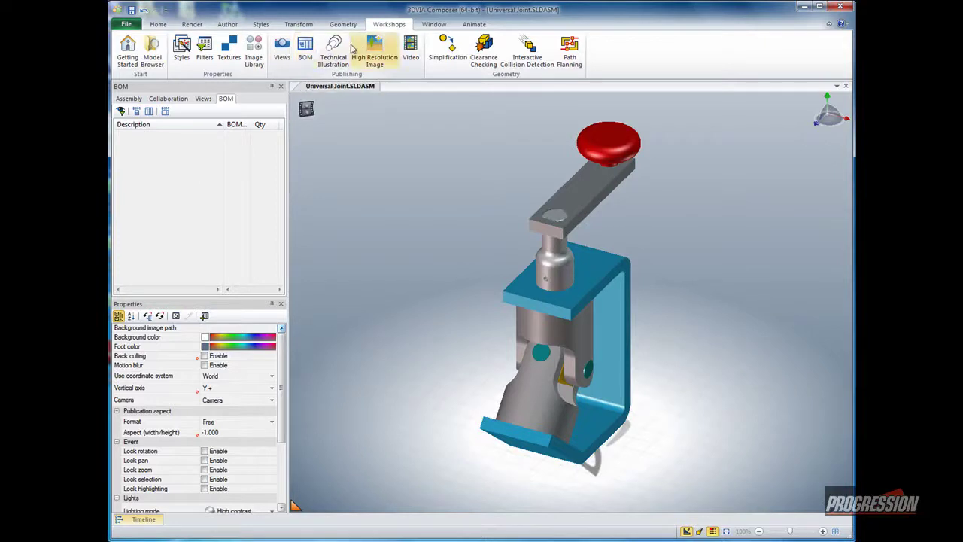
left_click(305, 49)
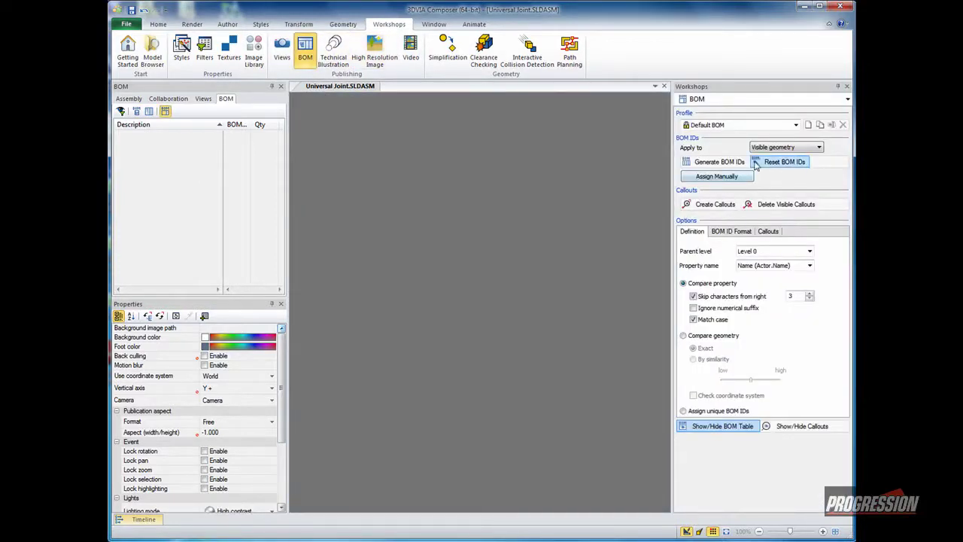
left_click(787, 147)
left_click(775, 153)
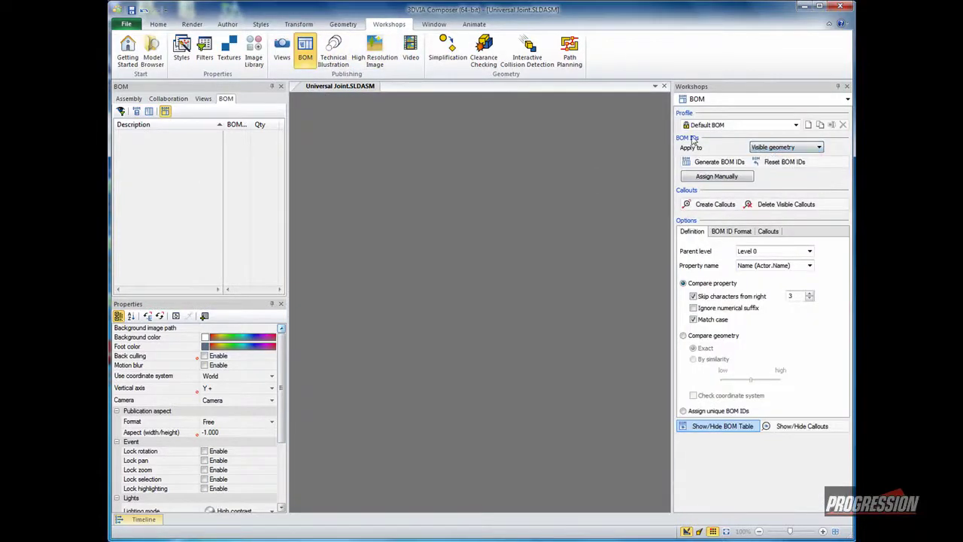
left_click(771, 148)
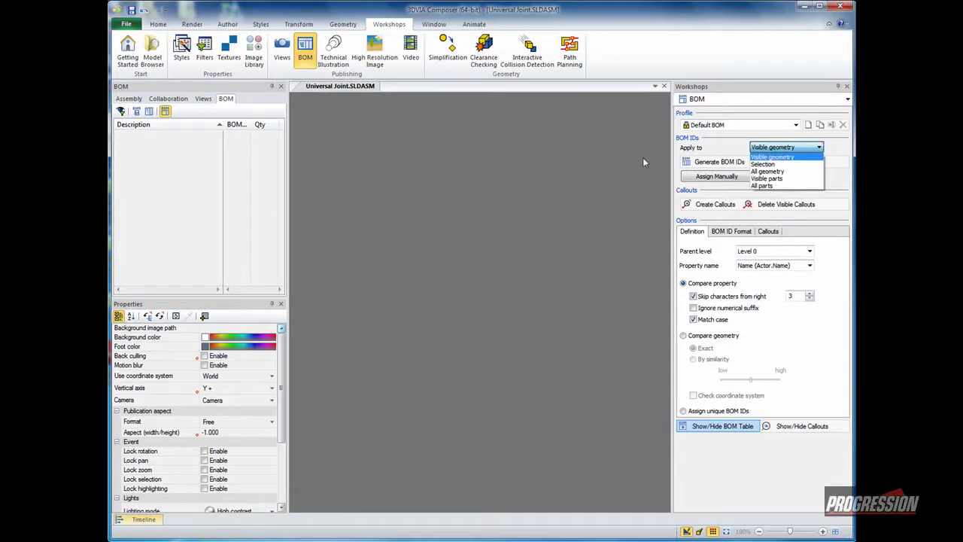
left_click(704, 176)
left_click(715, 162)
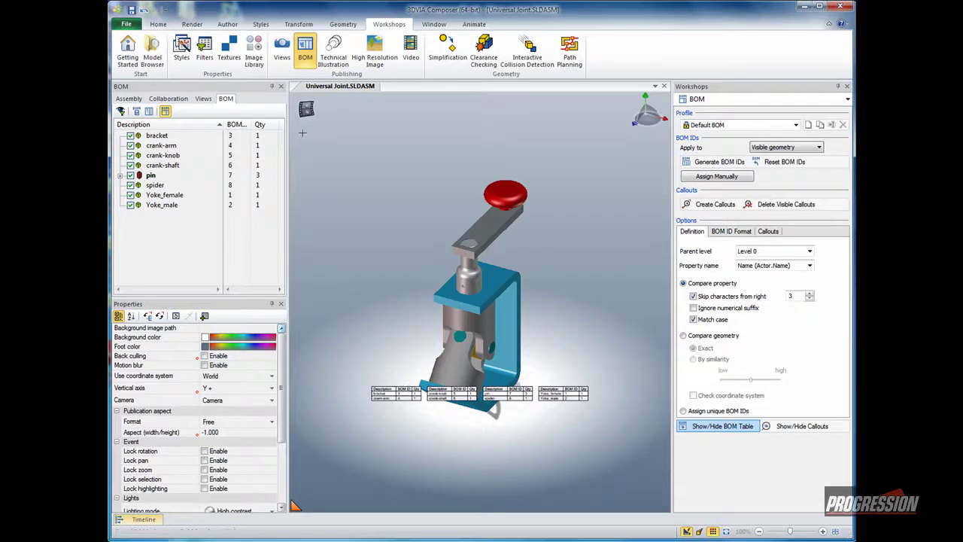
- Hide the BOM table in the viewport and show it again
left_click(164, 25)
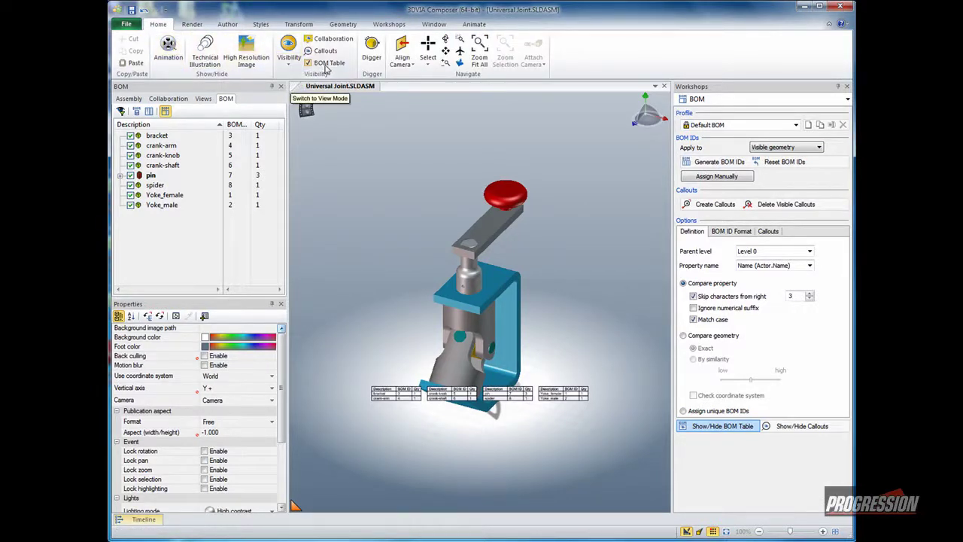
left_click(310, 64)
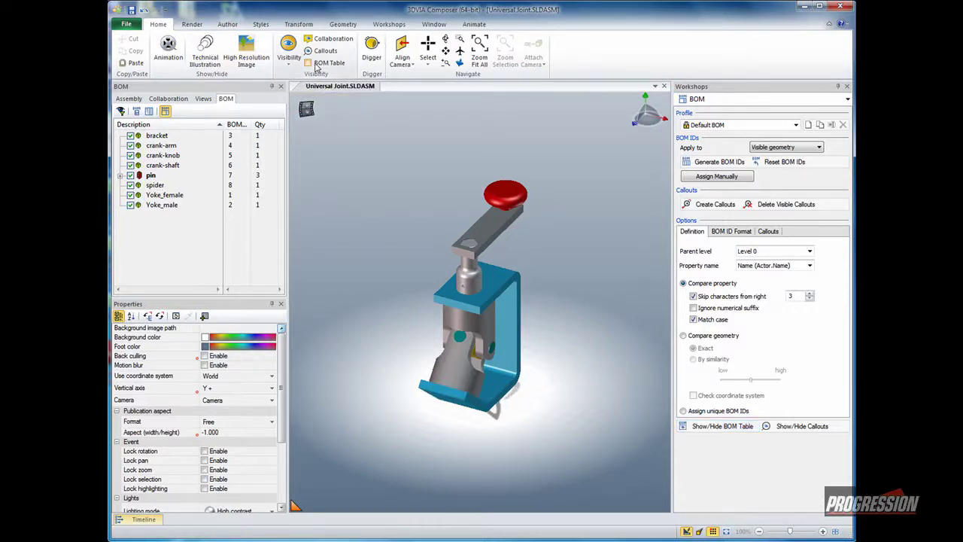
left_click(309, 63)
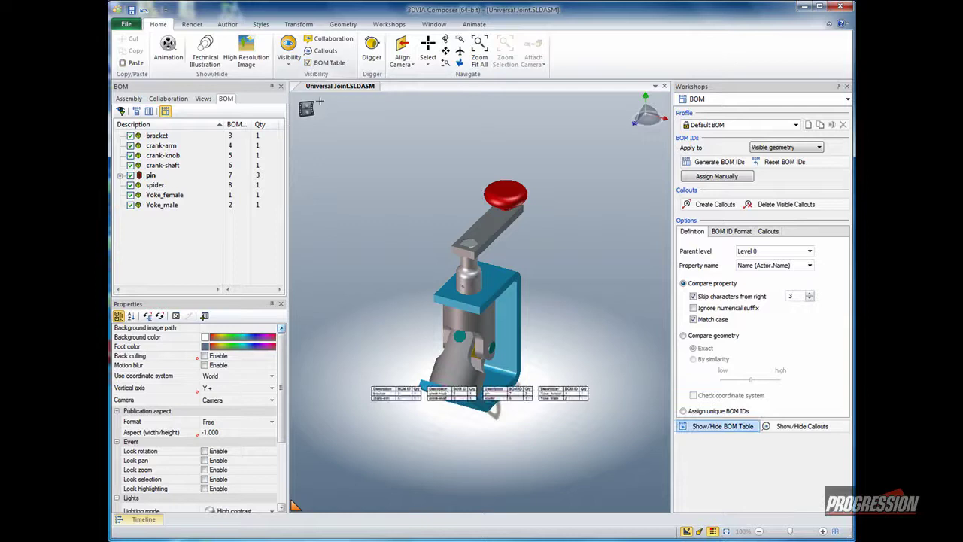
- Set the BOM table's position to Free and reduce its frame to about 139 wide by 142 high
left_click(397, 389)
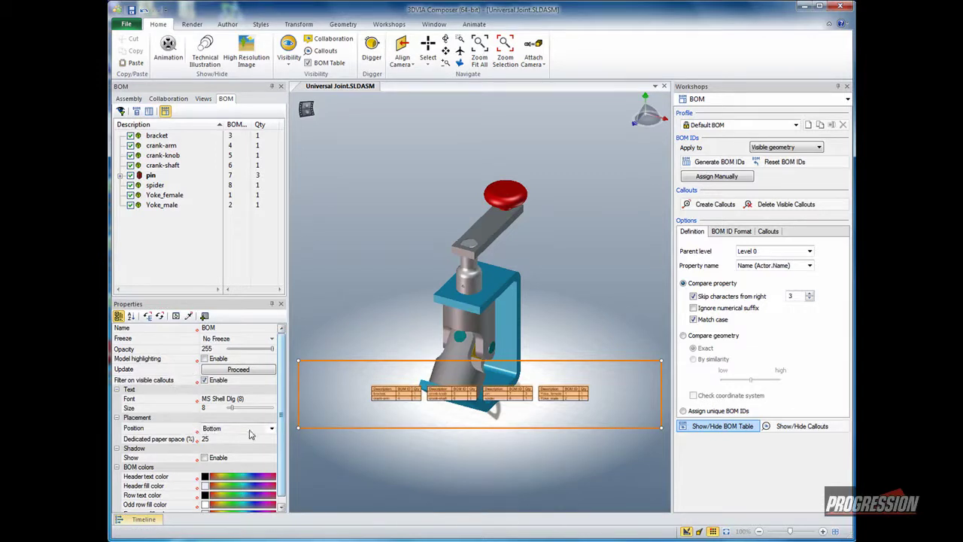
left_click(272, 429)
left_click(214, 475)
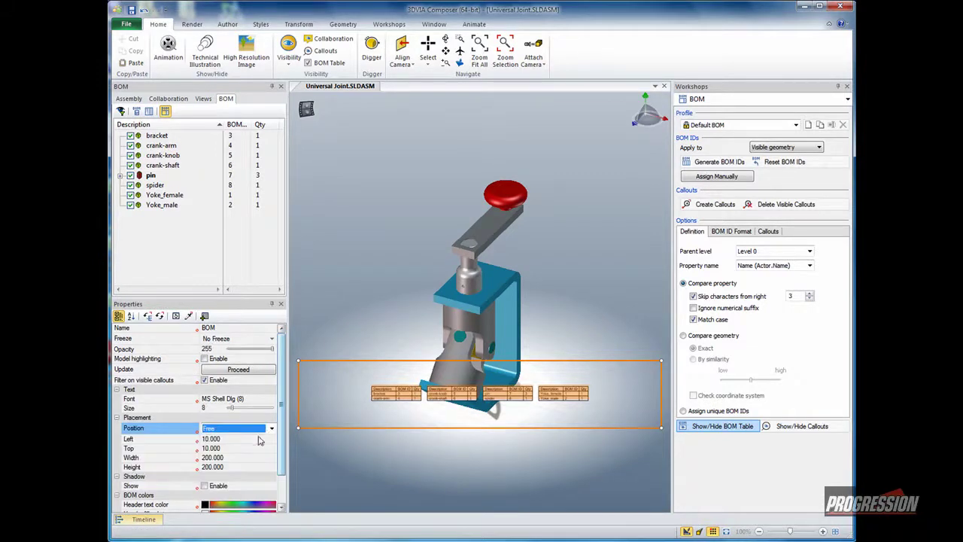
left_click_drag(302, 181, 372, 258)
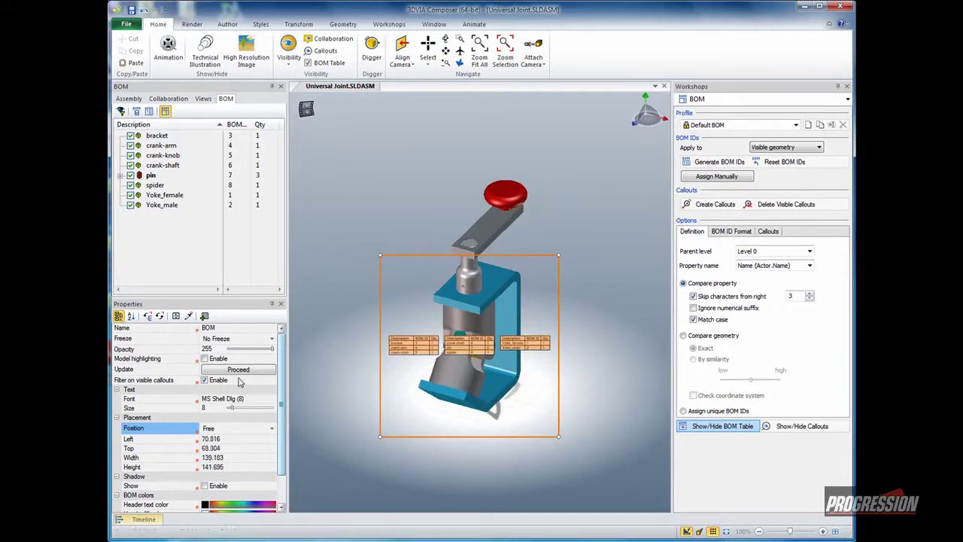
- Set the BOM table's text size to 16
left_click(208, 407)
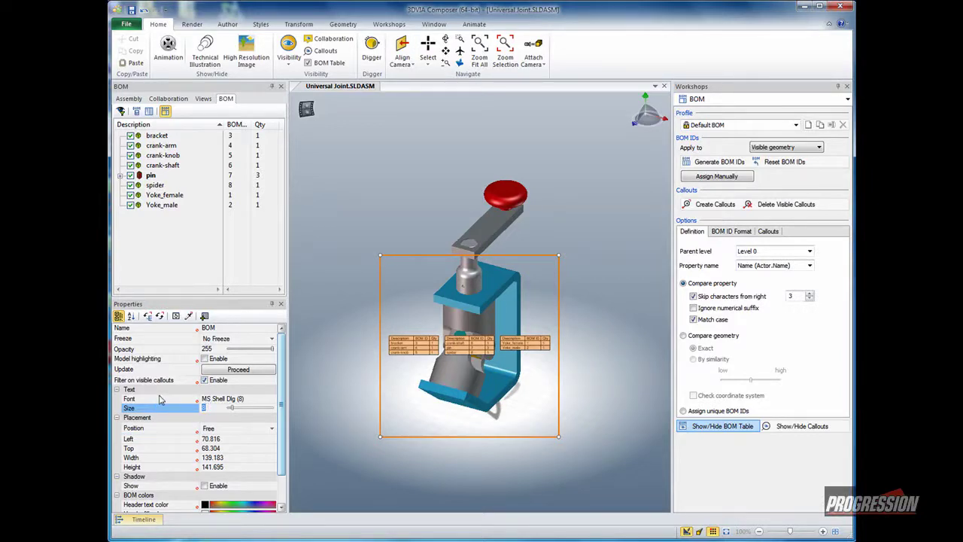
type("16")
key("Return")
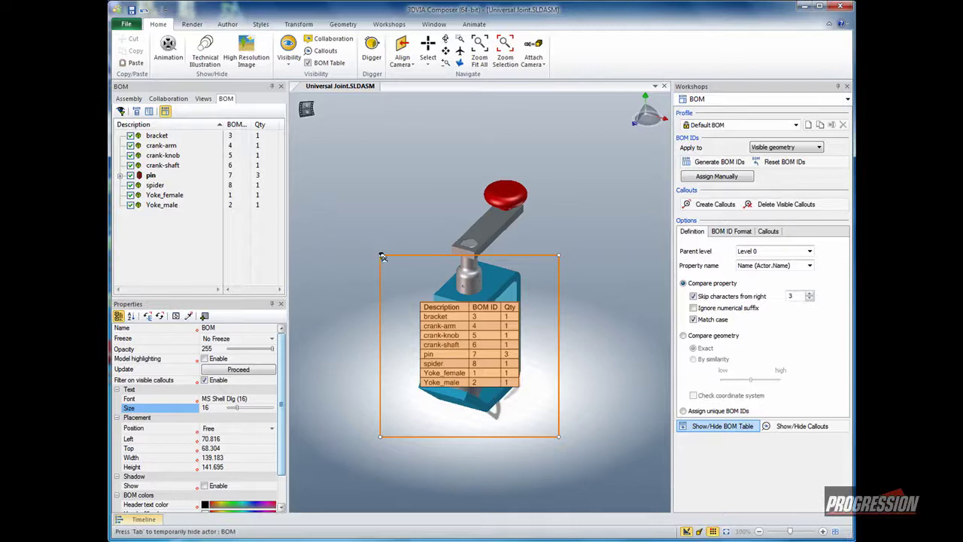
- Shrink the BOM table frame to about 100 by 99 and move it beside the bracket's lower end, then deselect it
left_click_drag(382, 256, 429, 313)
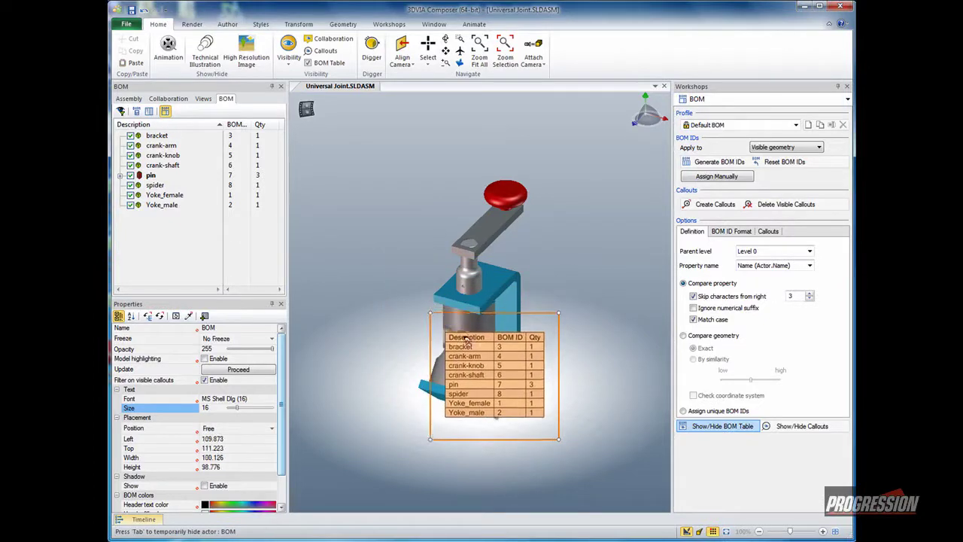
left_click_drag(465, 339, 551, 377)
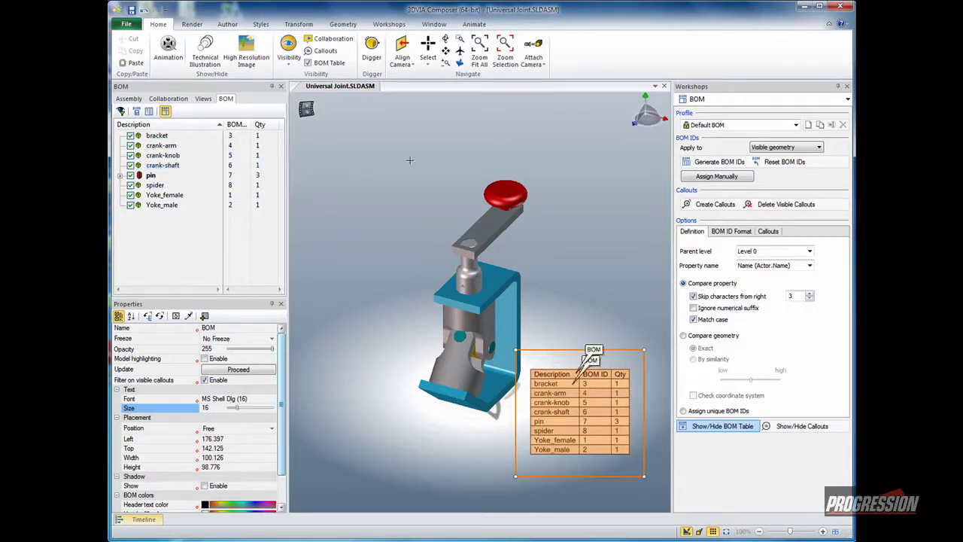
left_click(547, 301)
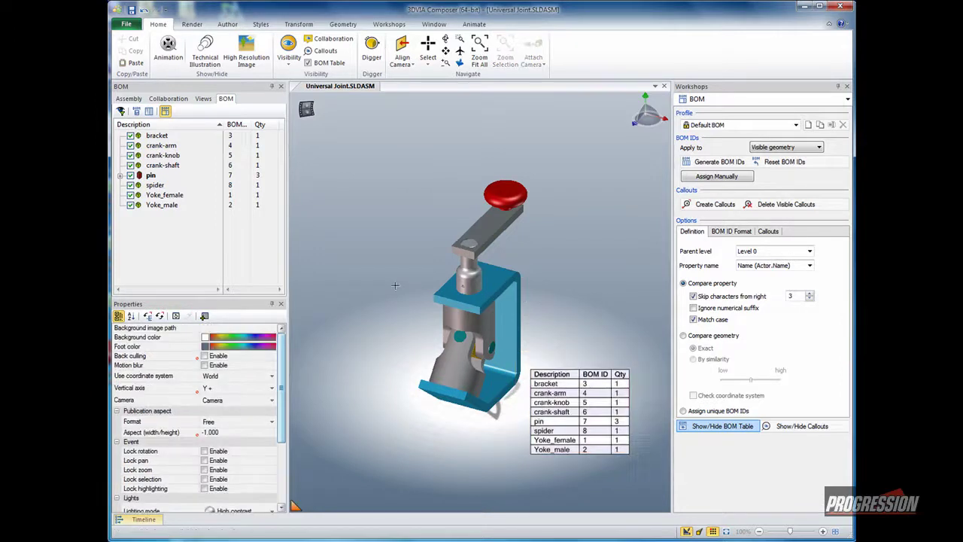
- Remove the default Description (Bom.Description) property from the displayed BOM columns
left_click(149, 112)
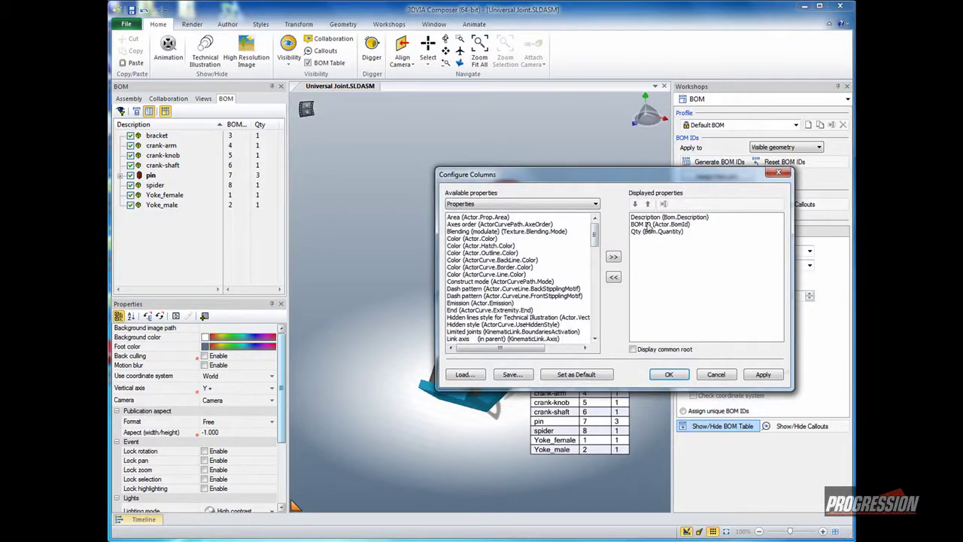
left_click(647, 218)
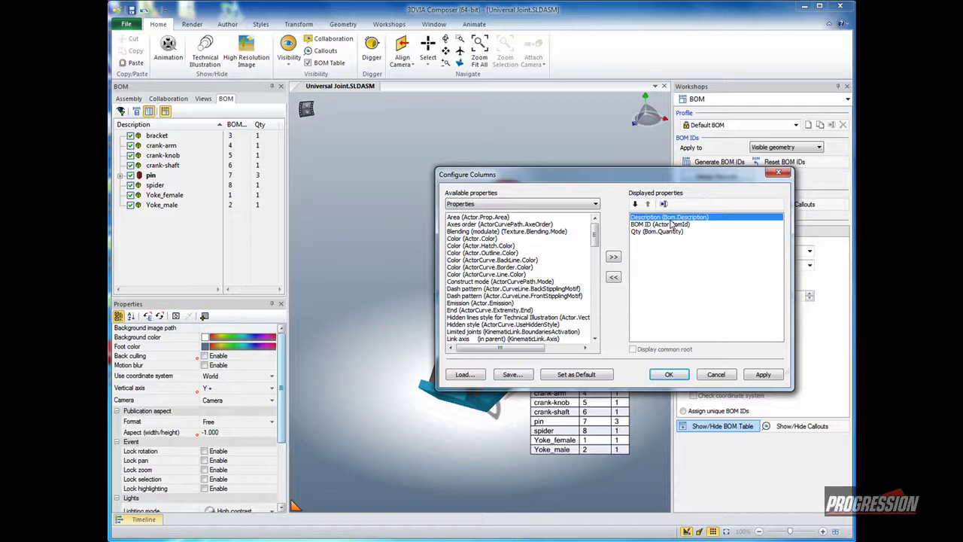
left_click(614, 279)
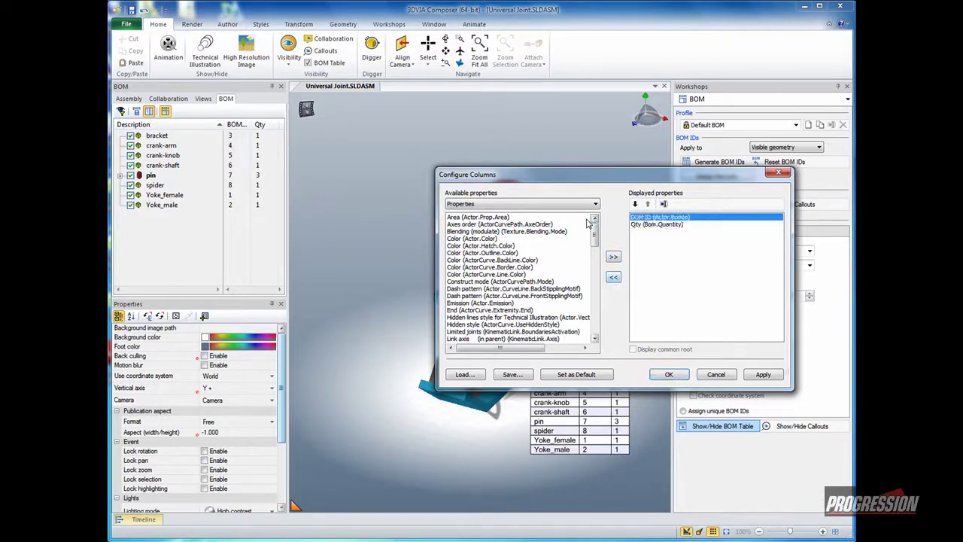
- Add the Description and Number meta-properties as BOM columns and sort the BOM by BOM ID
left_click(483, 204)
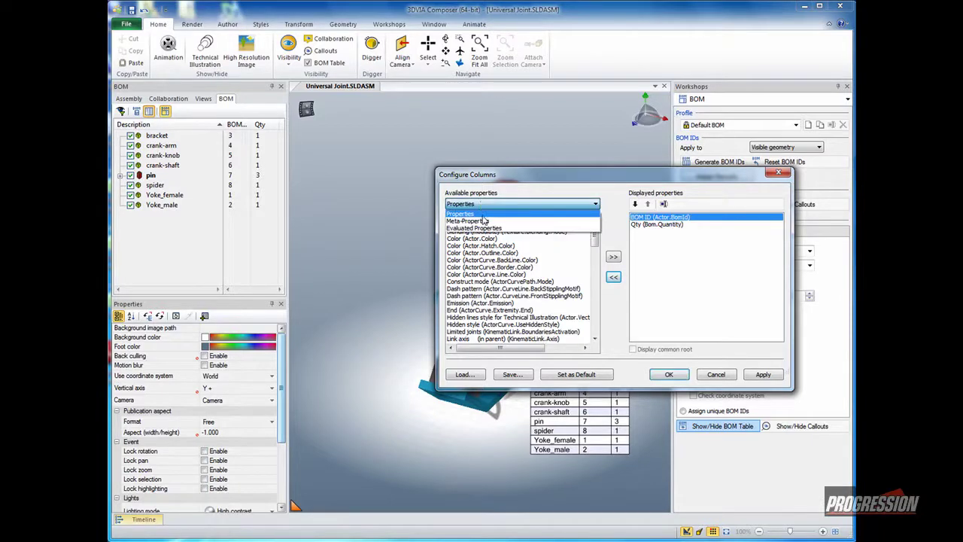
left_click(486, 220)
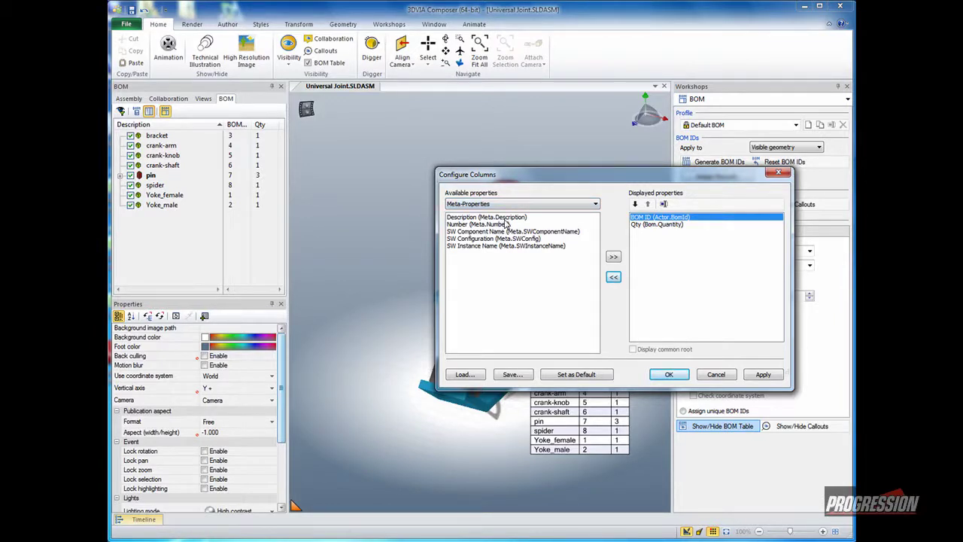
left_click(505, 218)
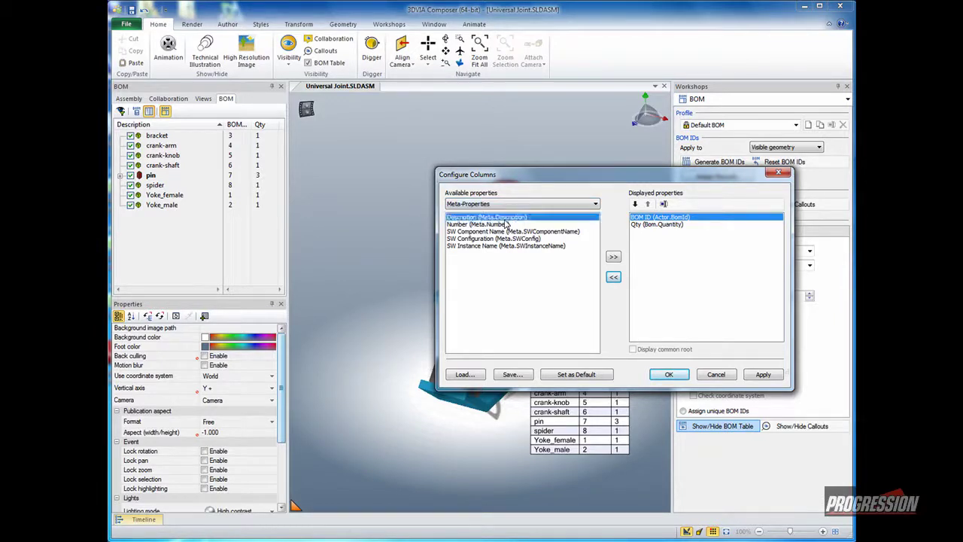
left_click(612, 258)
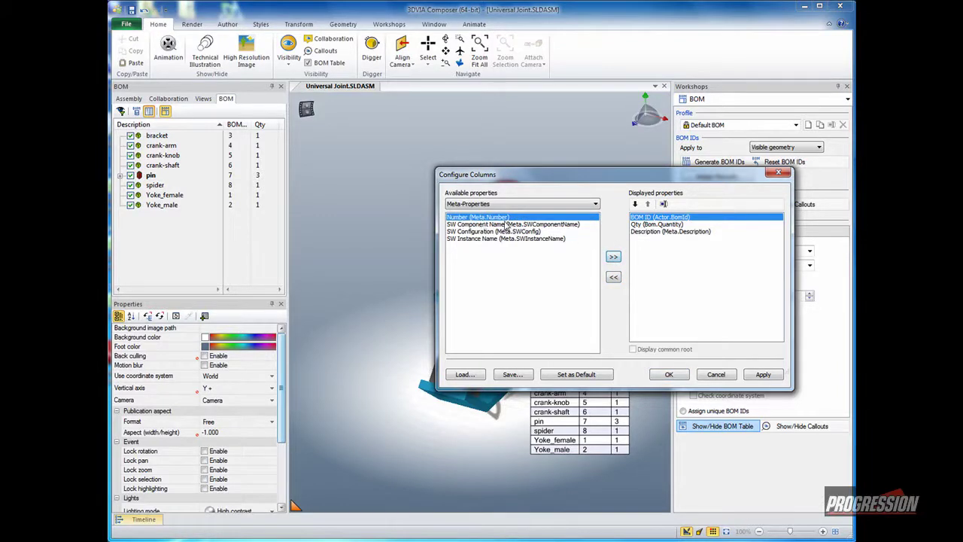
left_click(614, 257)
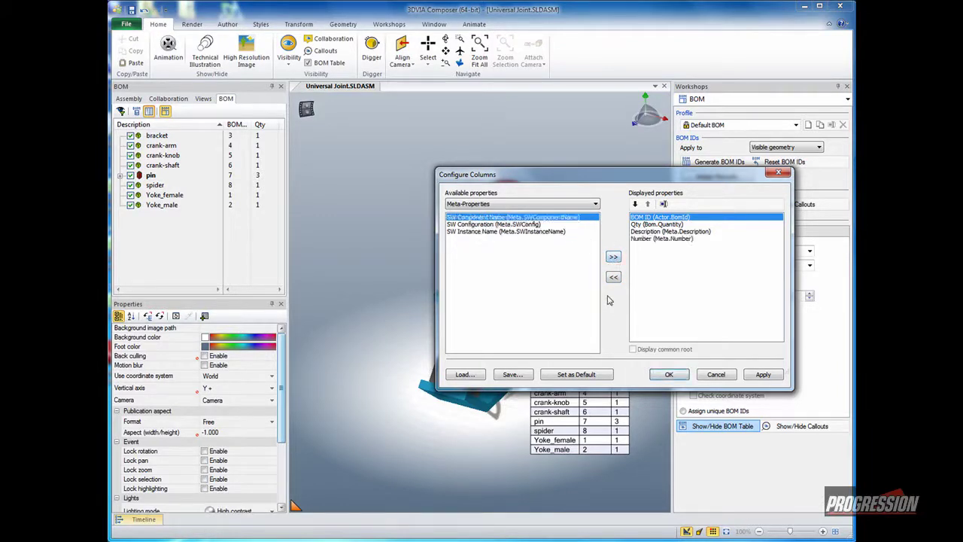
left_click(668, 374)
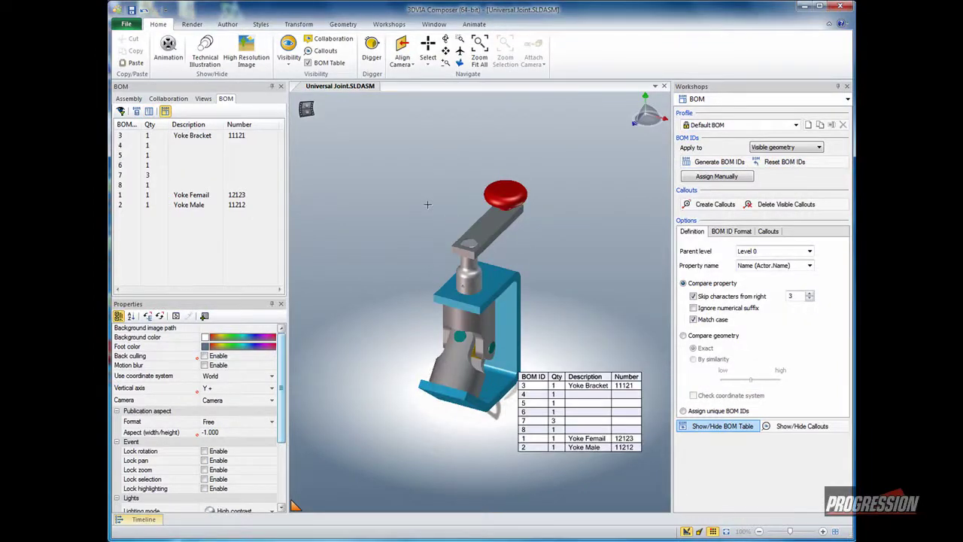
left_click(126, 124)
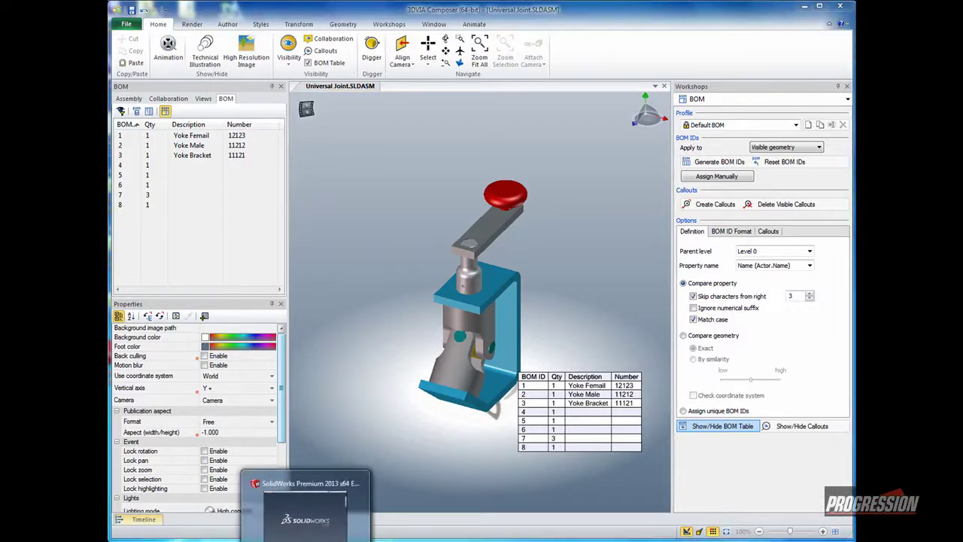
- Switch to SolidWorks and open the spider part from the Universal Joint assembly
left_click(301, 503)
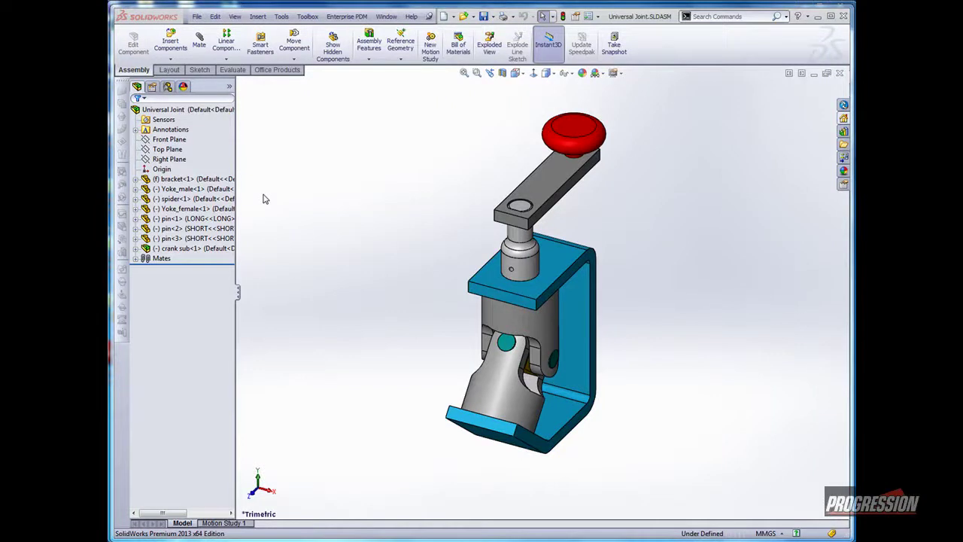
left_click(229, 199)
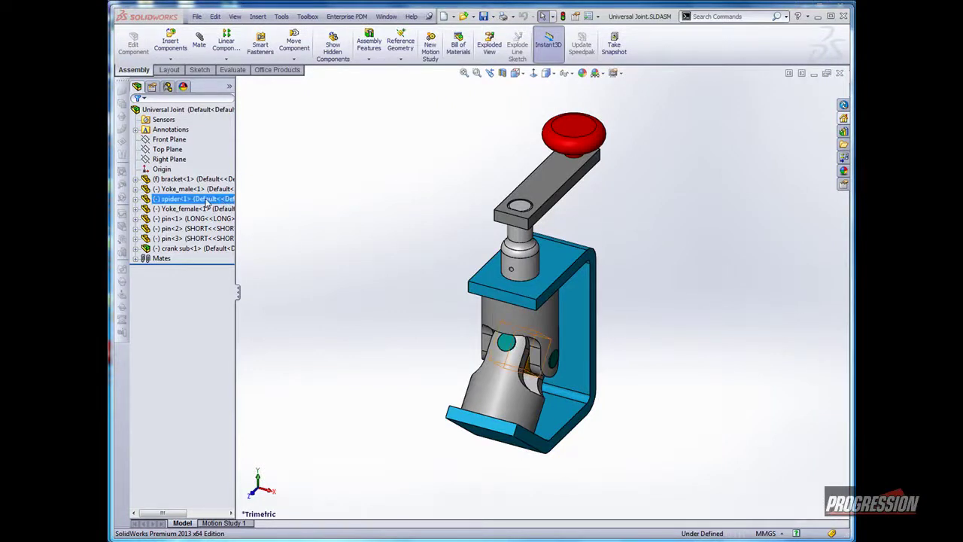
left_click(212, 167)
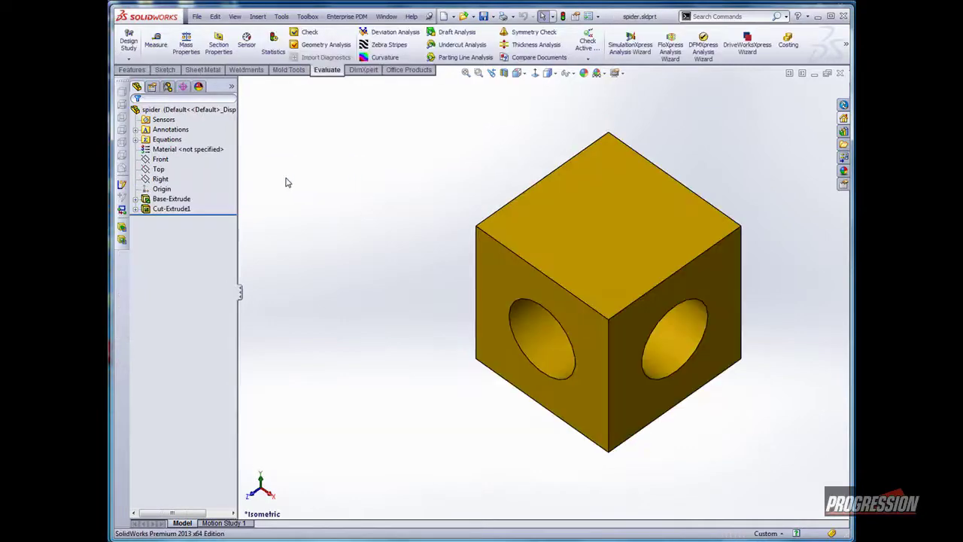
- Add a Description custom property with the text value Spider to the spider part's file properties
left_click(197, 16)
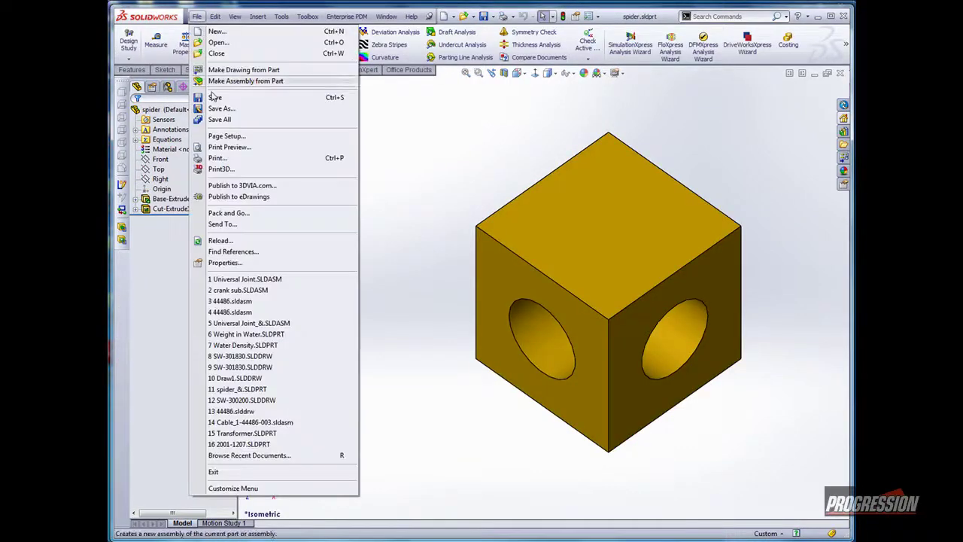
left_click(224, 262)
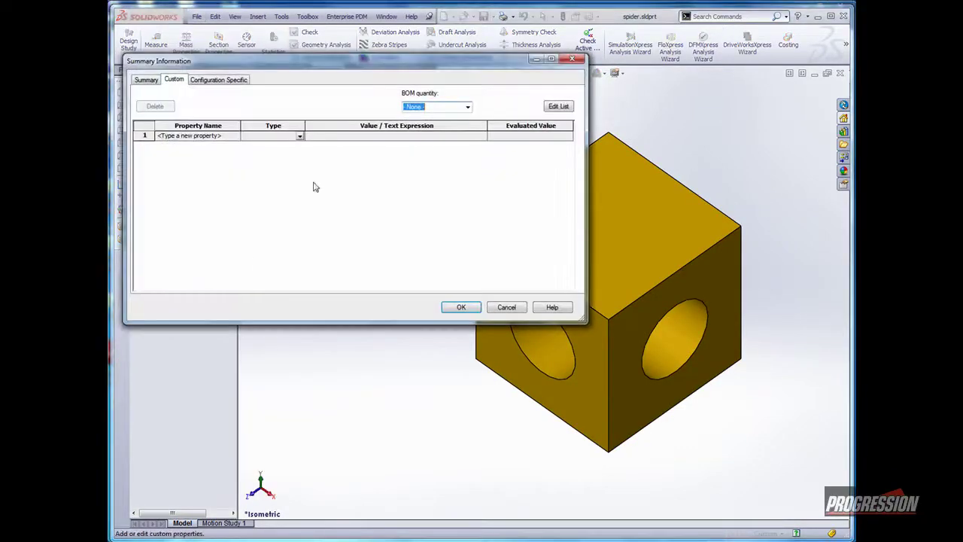
left_click(234, 137)
left_click(229, 145)
left_click(334, 135)
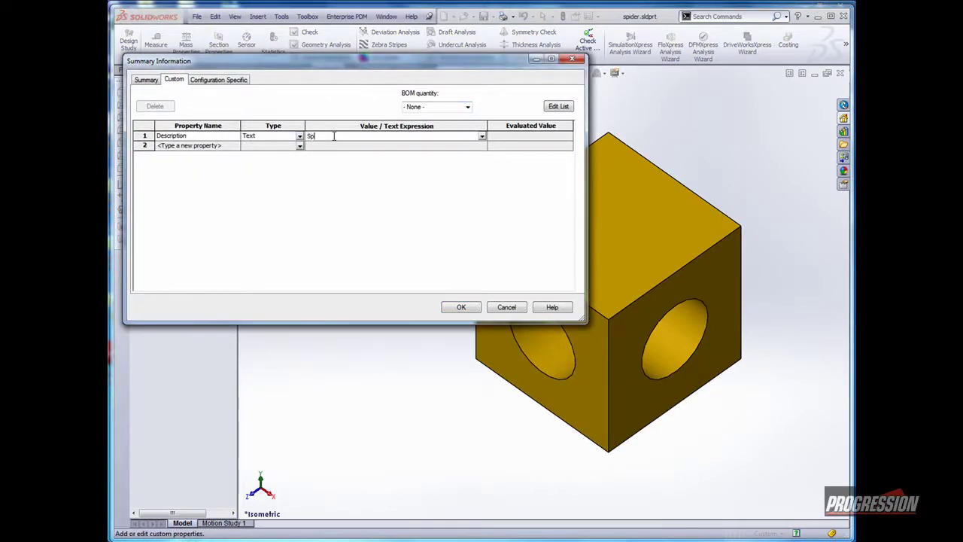
- Add a Number custom property with the text value 12345, and close the spider part with its changes saved
left_click(230, 146)
left_click(207, 169)
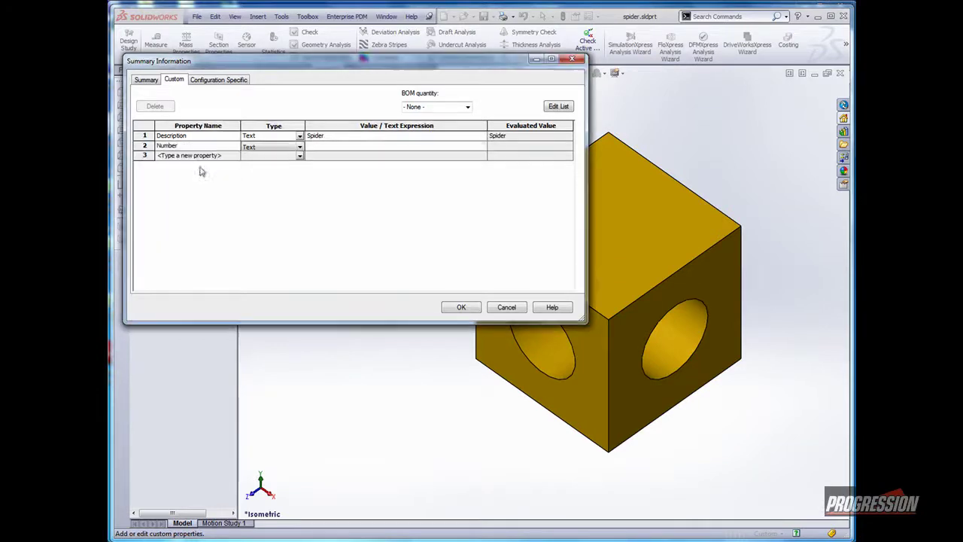
left_click(327, 144)
type("12345")
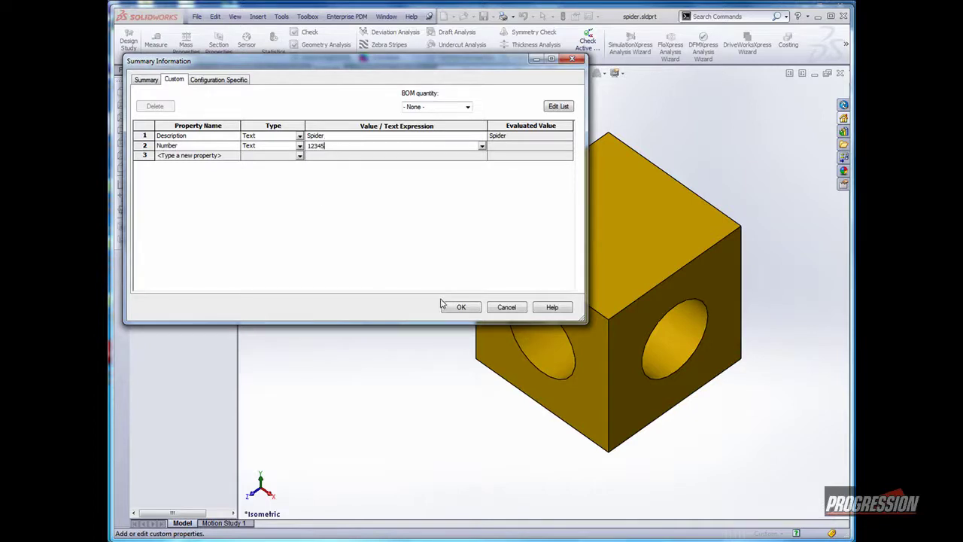
left_click(445, 306)
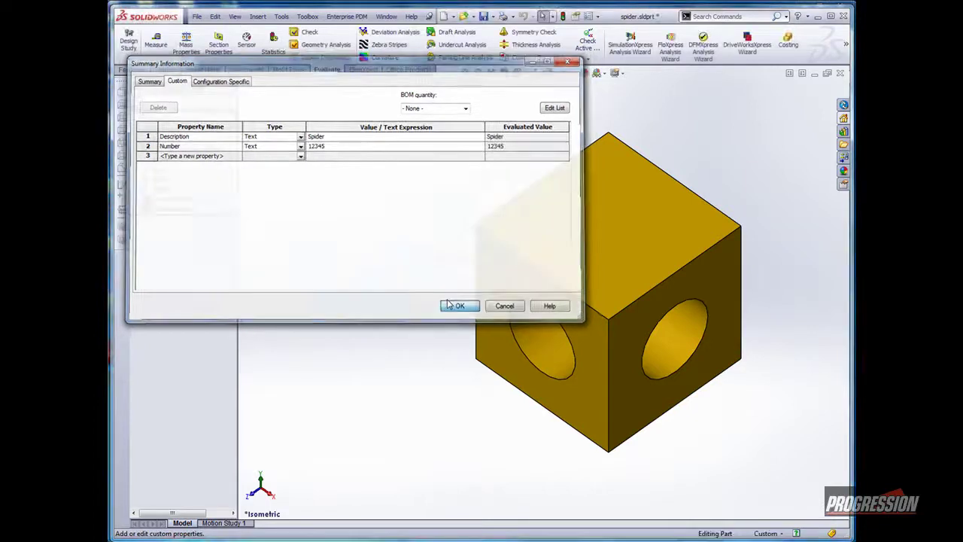
left_click(839, 73)
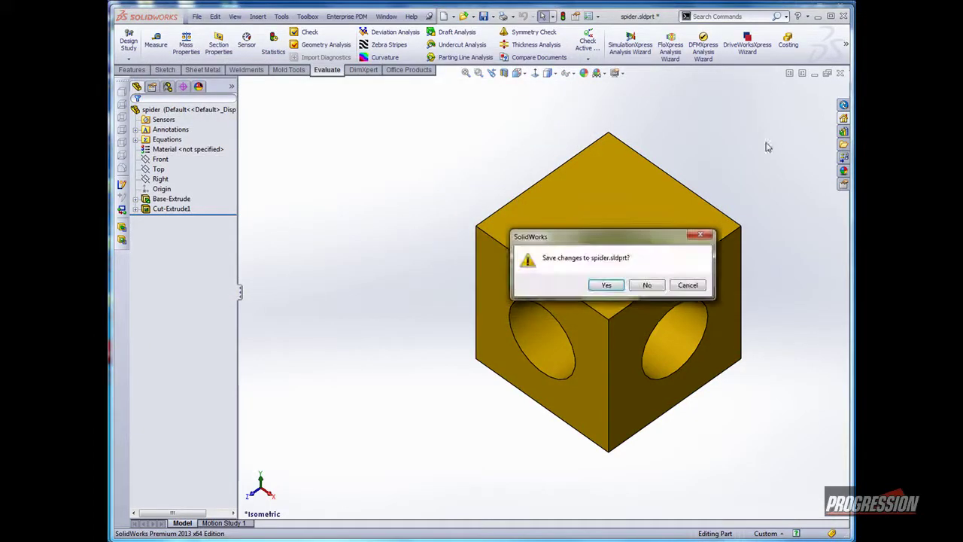
left_click(606, 283)
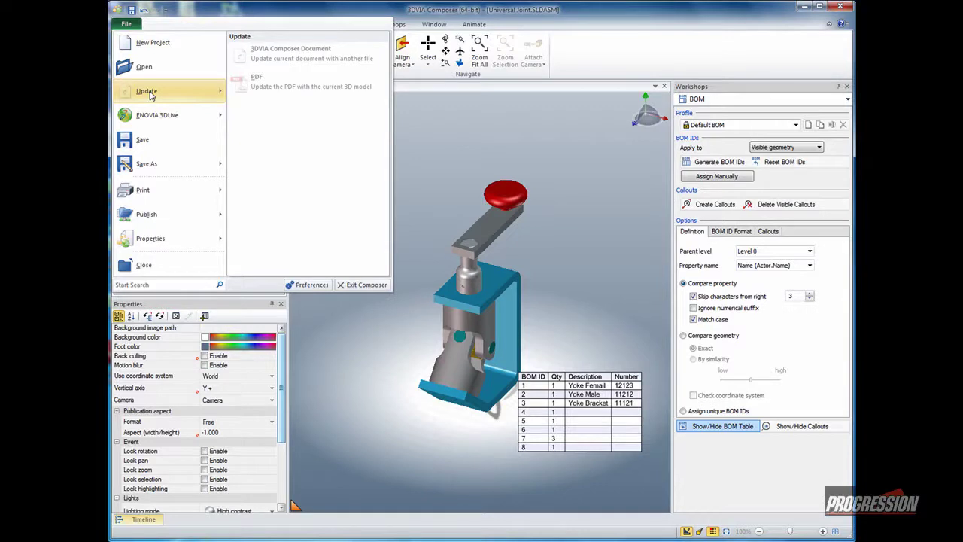
- Return to 3DVIA Composer and save the model as Universal Joint.smg
left_click(307, 109)
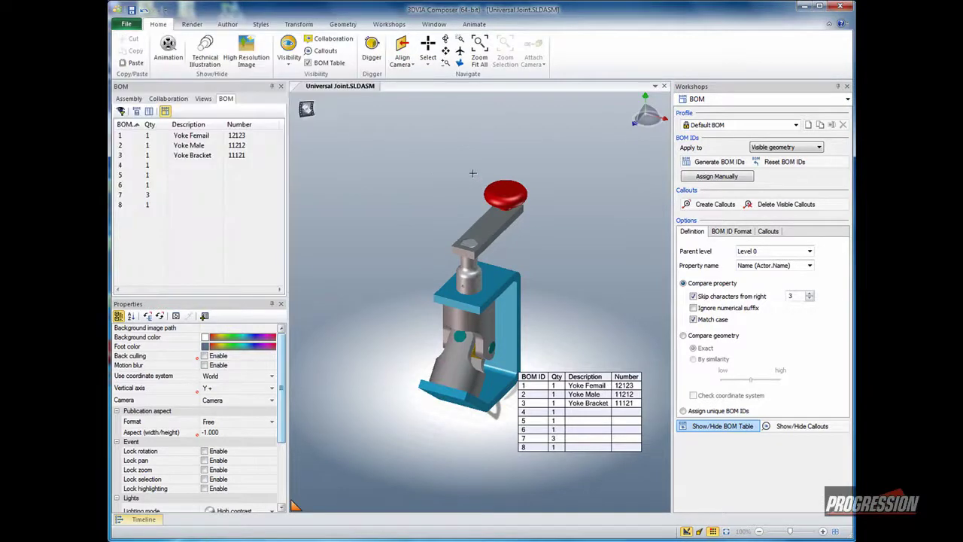
left_click(125, 26)
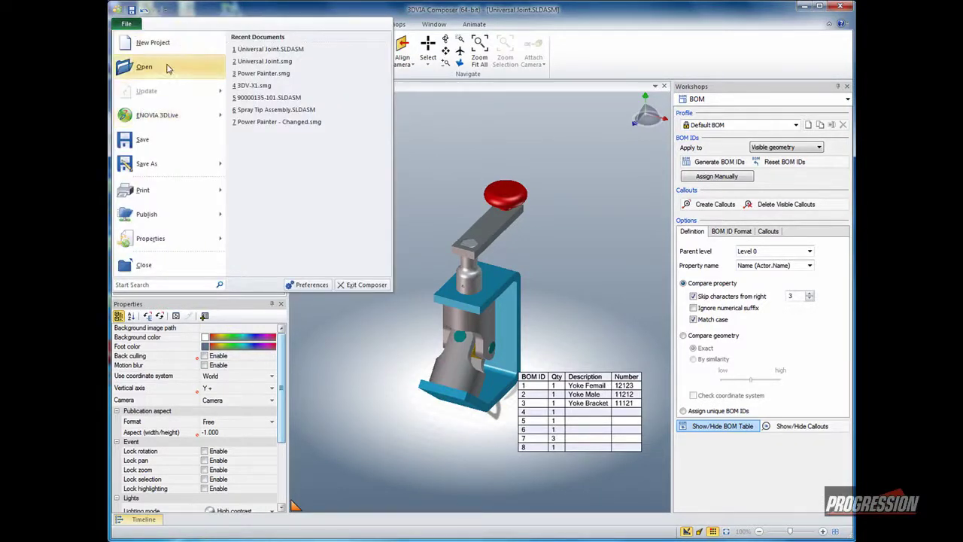
left_click(148, 148)
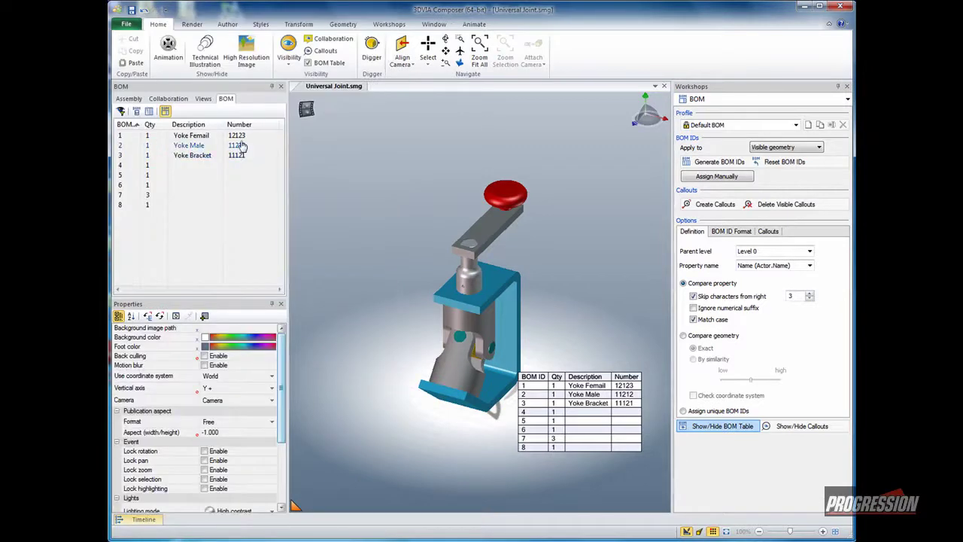
- Update the Composer document from Universal Joint.SLDASM using the Default configuration
left_click(128, 25)
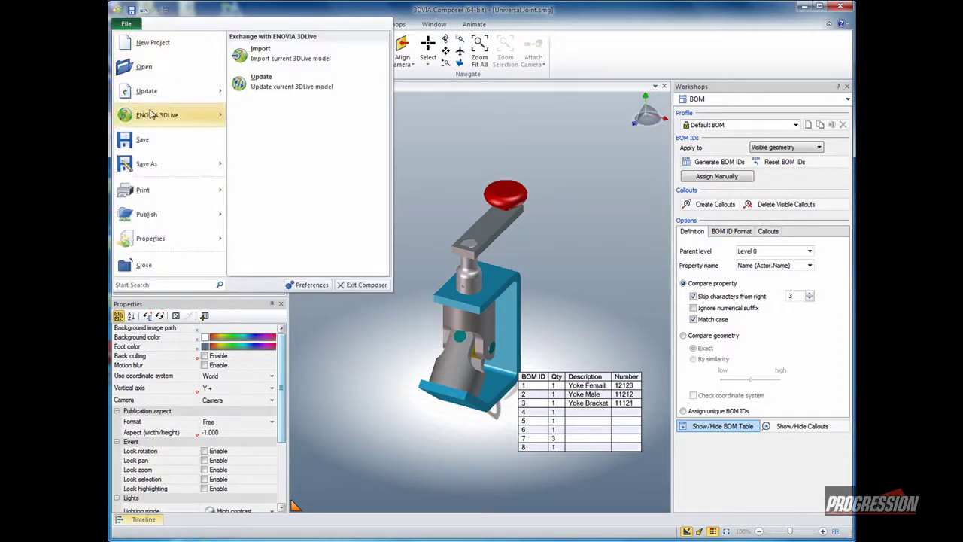
mouse_move(188, 91)
left_click(279, 52)
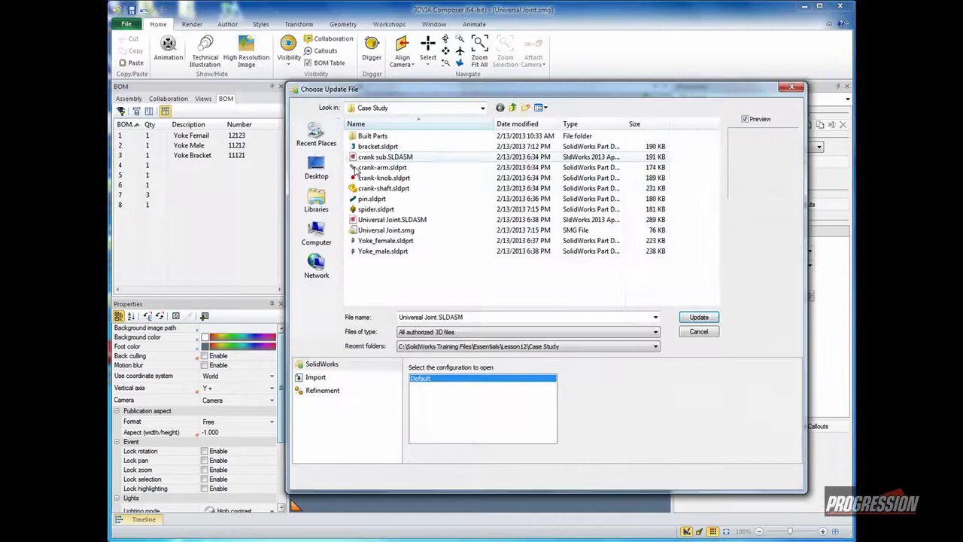
left_click(700, 318)
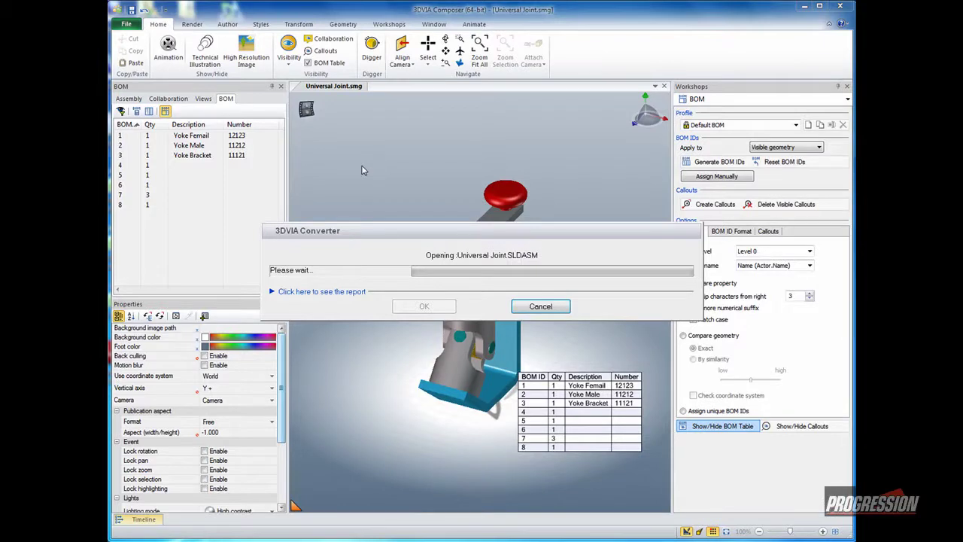
left_click(565, 427)
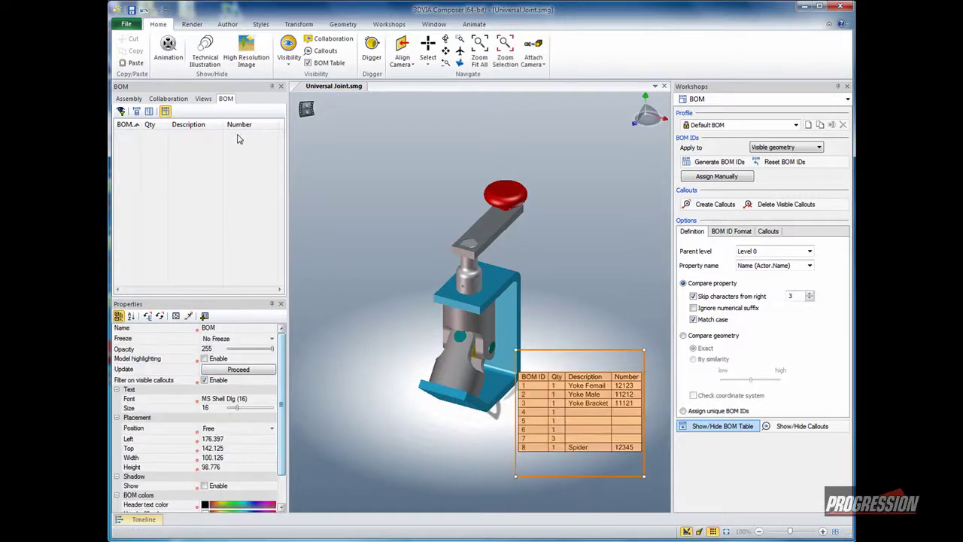
left_click(136, 125)
left_click(159, 178)
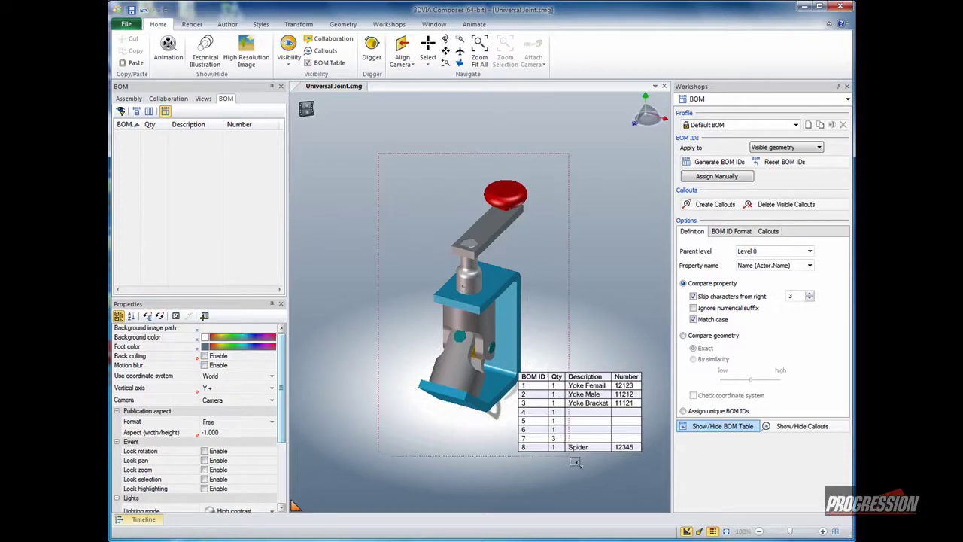
- Create BOM callouts for all components of the joint, leaving the BOM table out of the selection
left_click(573, 439)
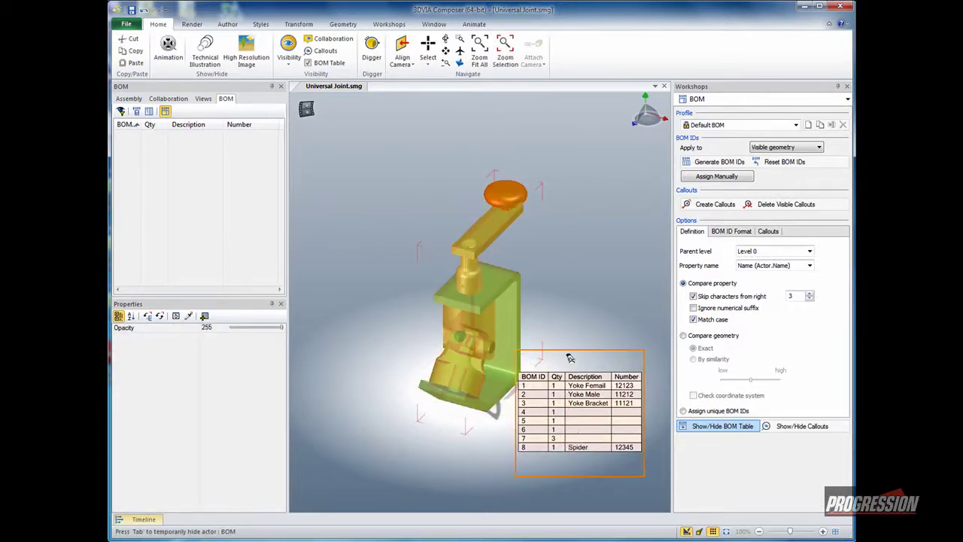
left_click(561, 242)
left_click_drag(552, 242, 417, 465)
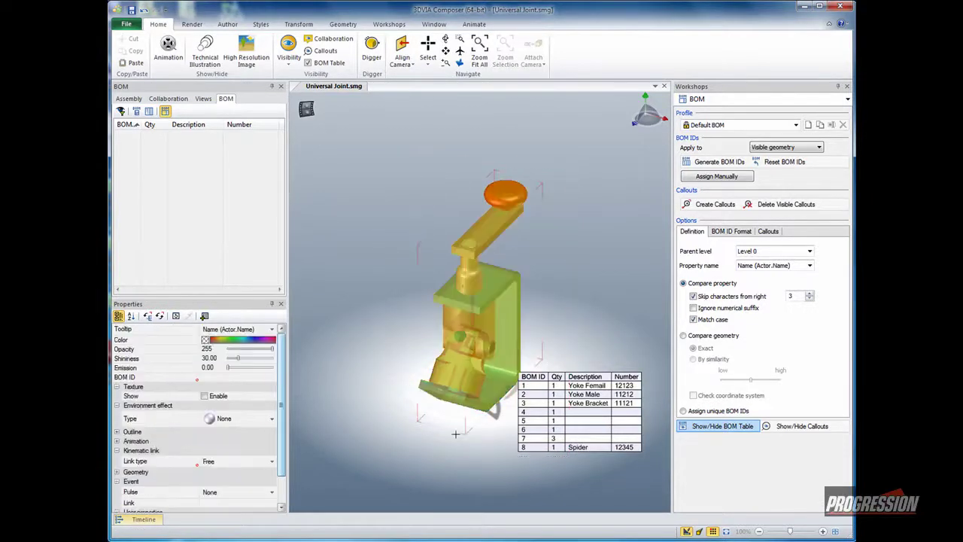
left_click(710, 206)
left_click(570, 223)
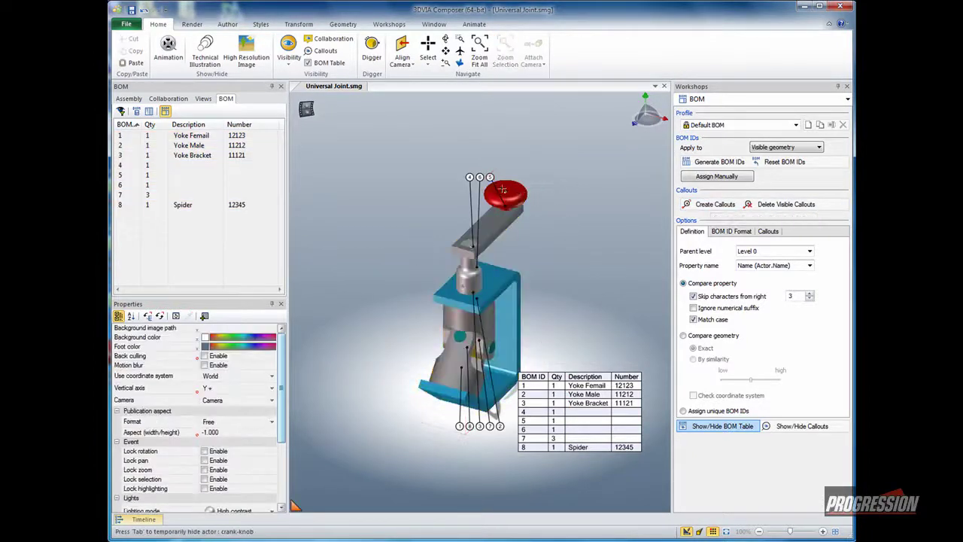
- Spread the callouts around the assembly: 3 and 4 left of the crank arm, 5, 6 and 7 on the right, 1, 8 and 2 below
left_click_drag(479, 426, 423, 188)
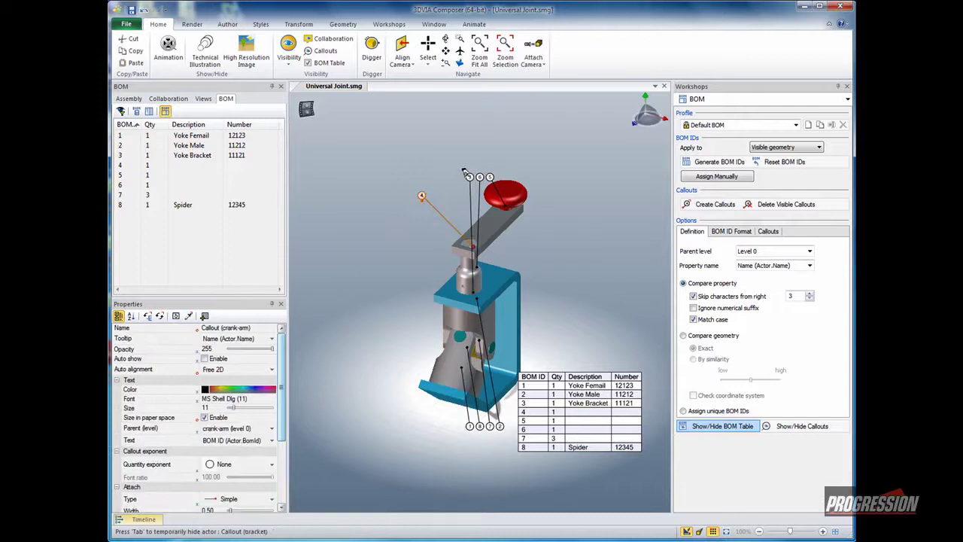
left_click(372, 341)
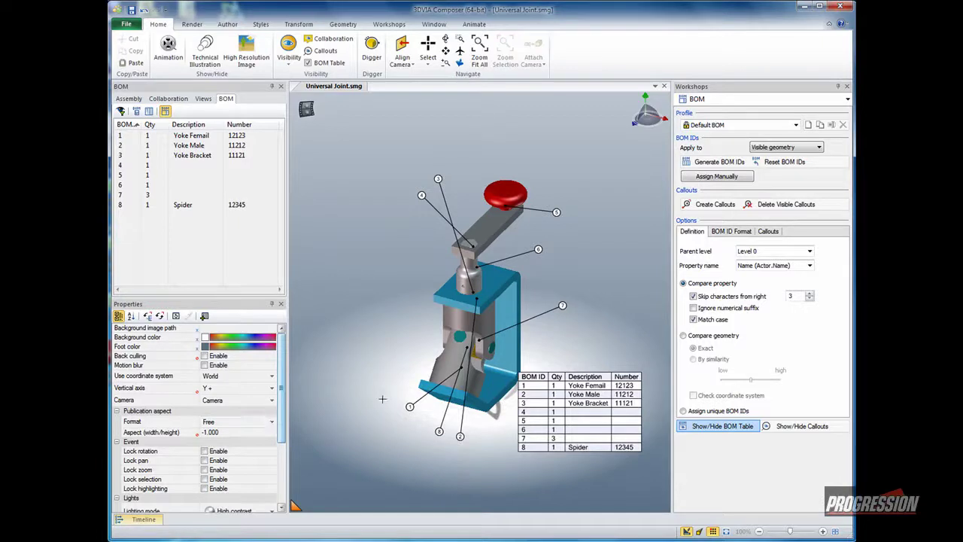
- Delete the bracket's callout 3 and create a new callout for the bracket
left_click(539, 386)
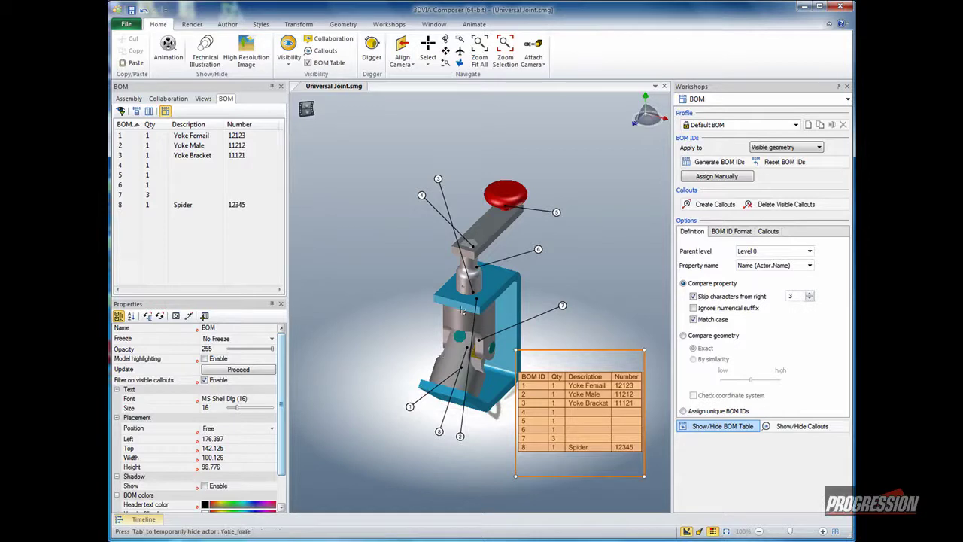
left_click(437, 175)
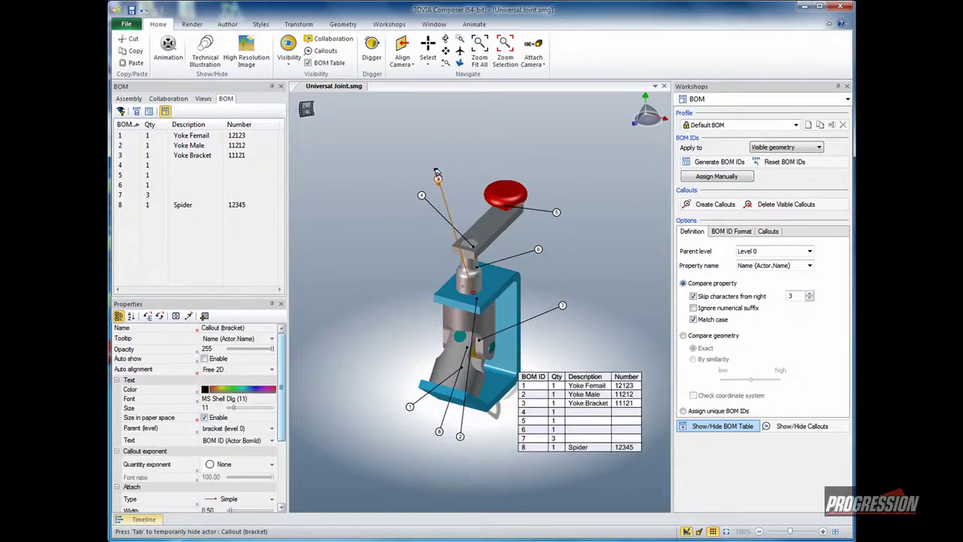
key("Delete")
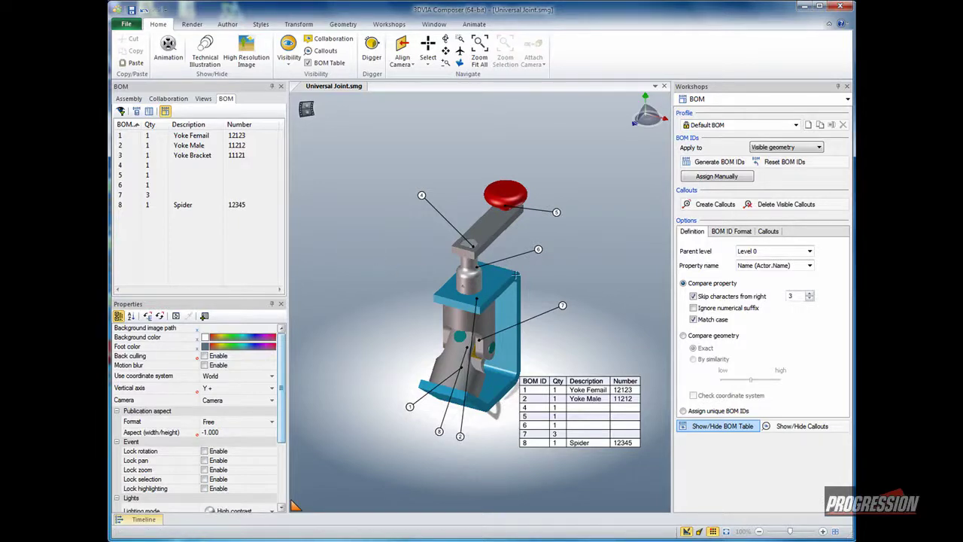
left_click(448, 293)
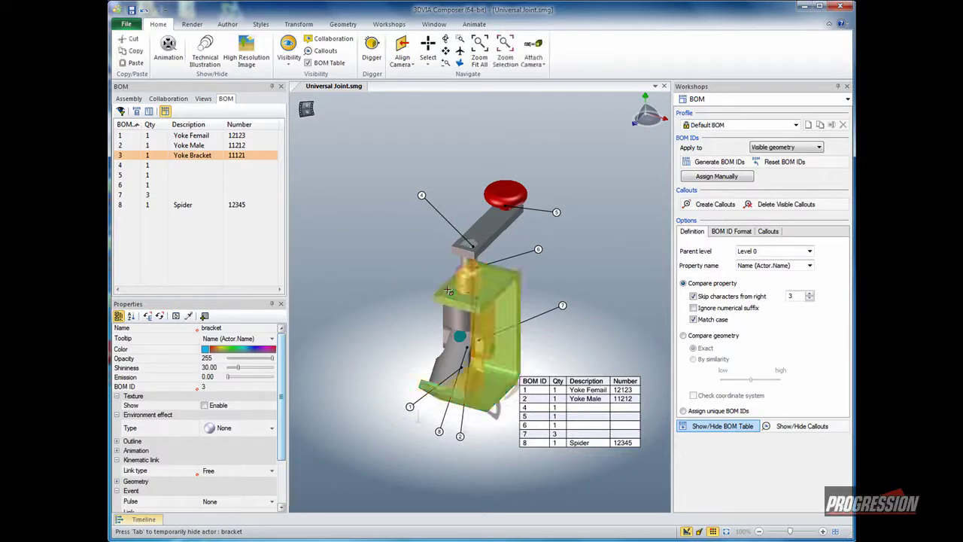
left_click(687, 206)
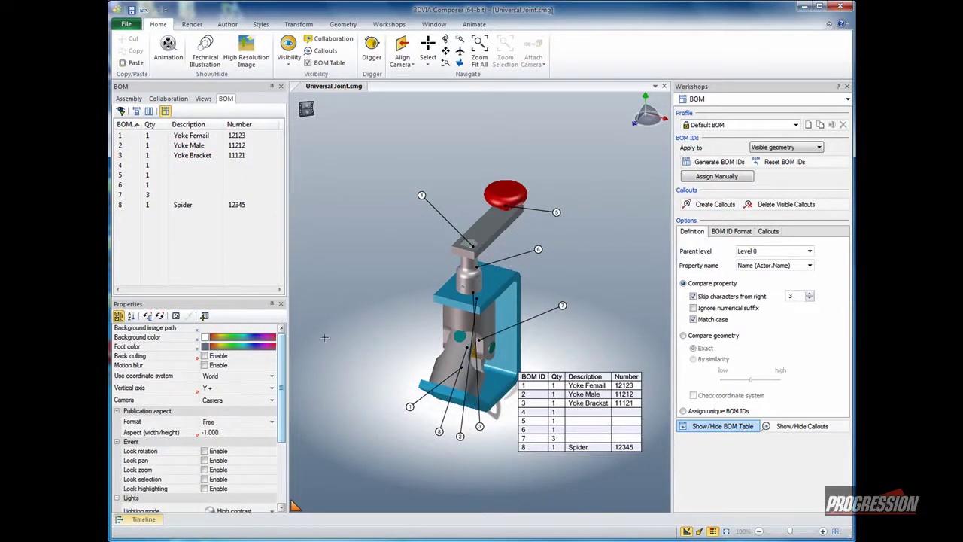
- Disable Filter on visible callouts for the BOM table and delete the bracket's callout 3
left_click(531, 395)
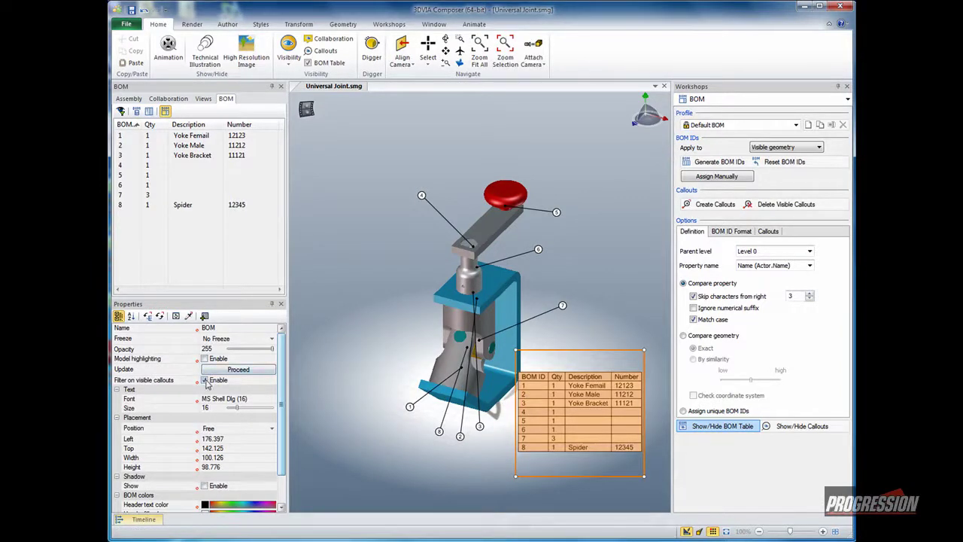
left_click(428, 338)
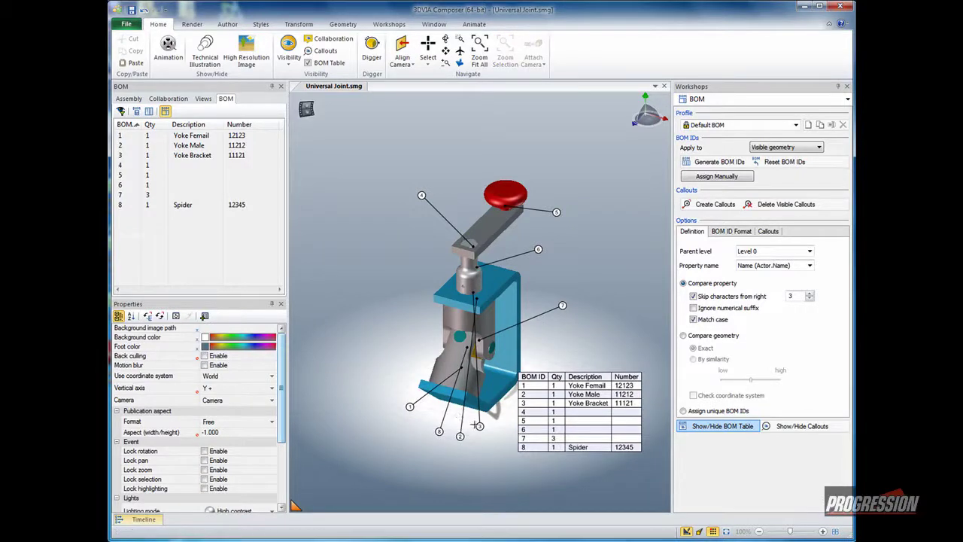
left_click_drag(479, 426, 396, 295)
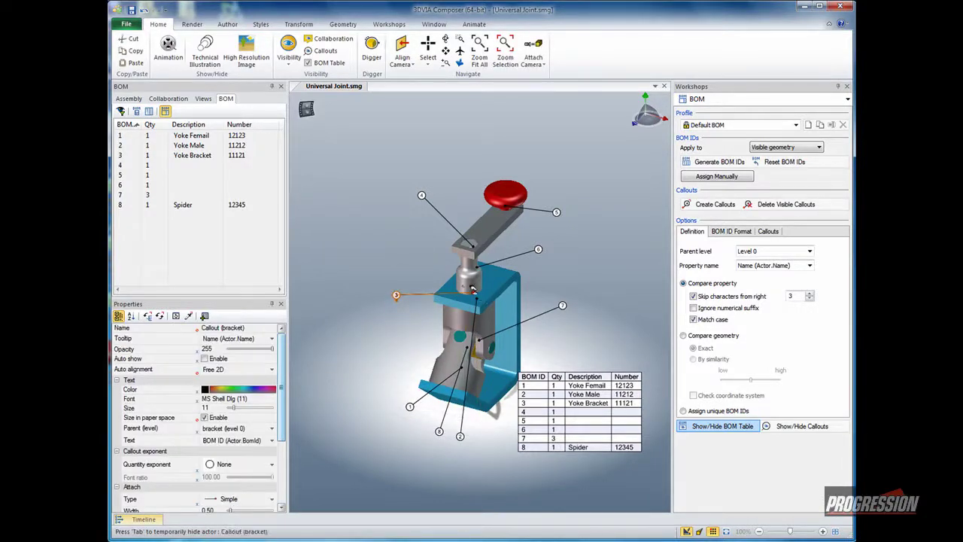
key("Delete")
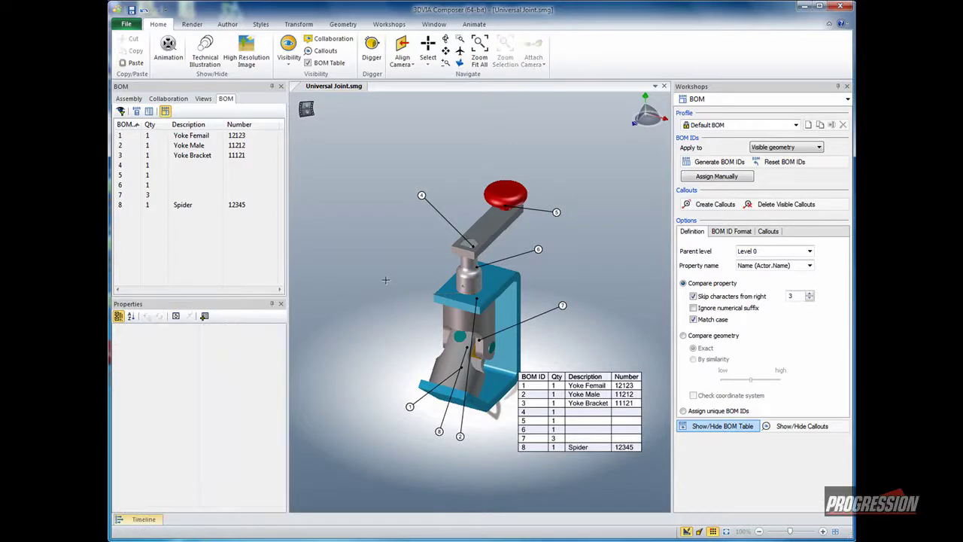